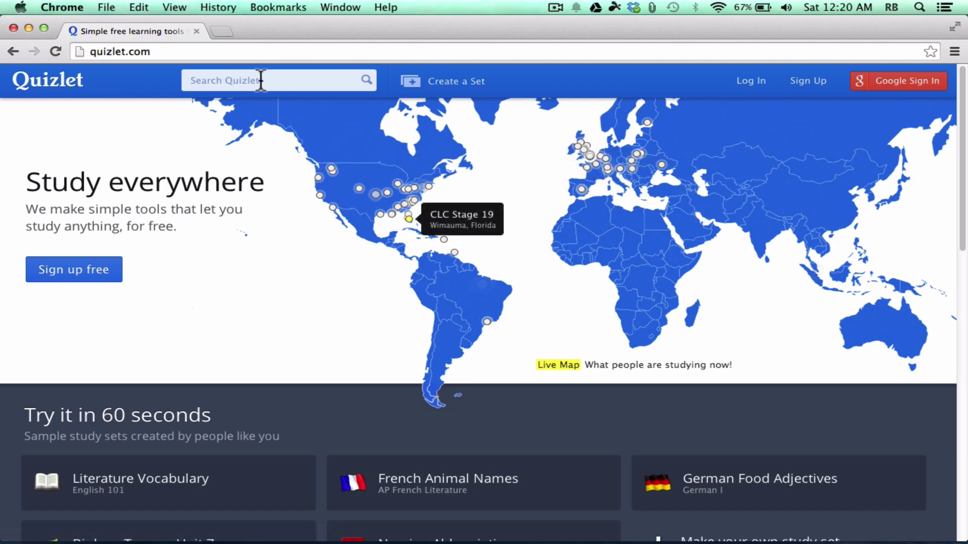
- Search Quizlet for 'los animales'
left_click(354, 80)
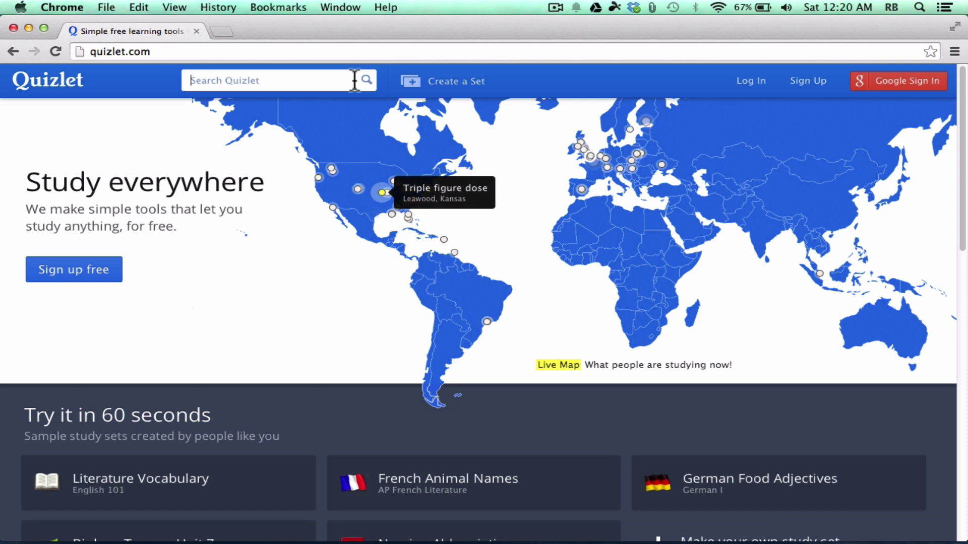
type("l")
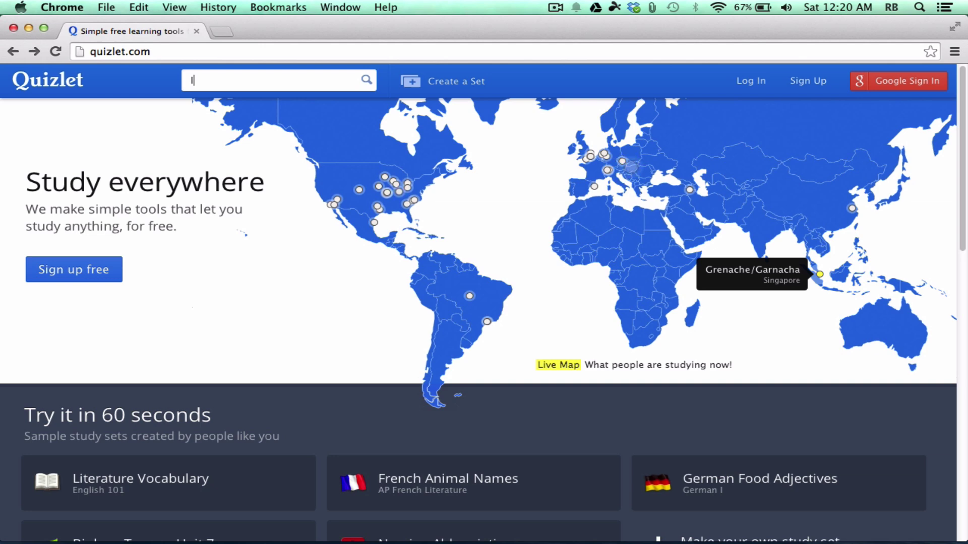
type("os animales")
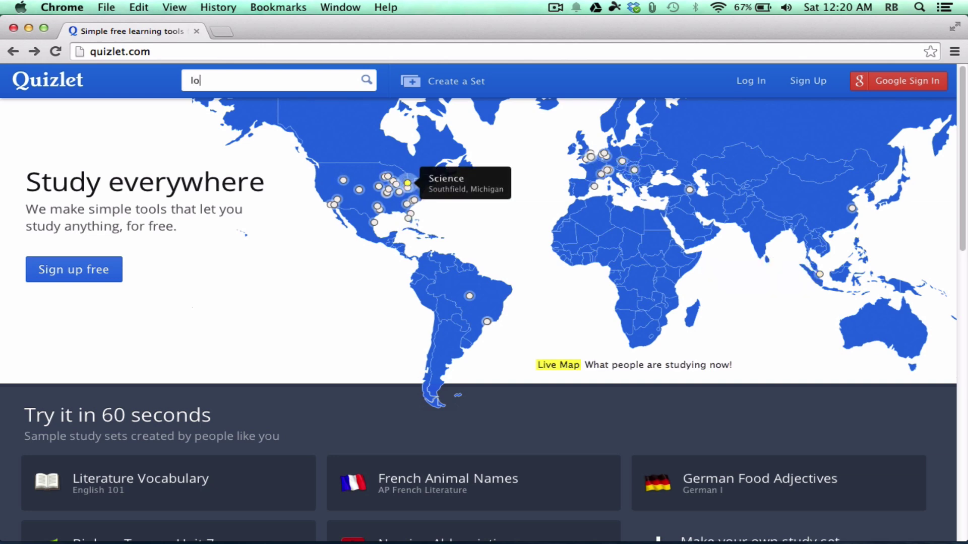
key("Return")
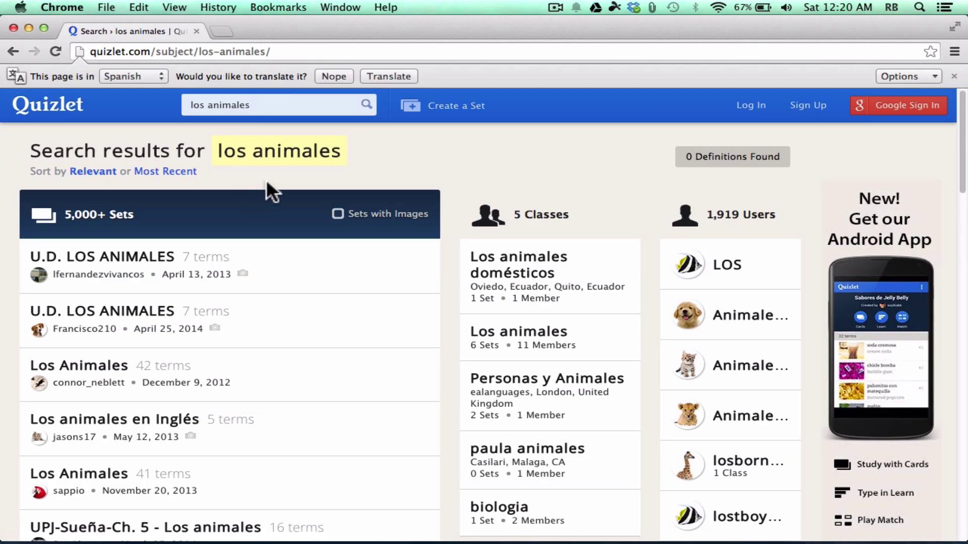
- Browse the 5,000+ matching study sets and their term previews
mouse_move(146, 327)
mouse_move(103, 388)
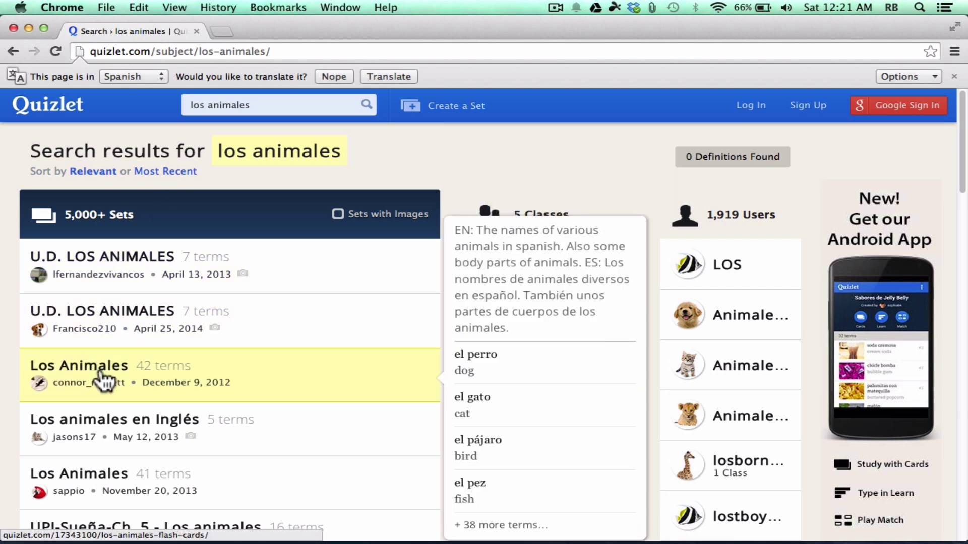
scroll(102, 382, "down", 2)
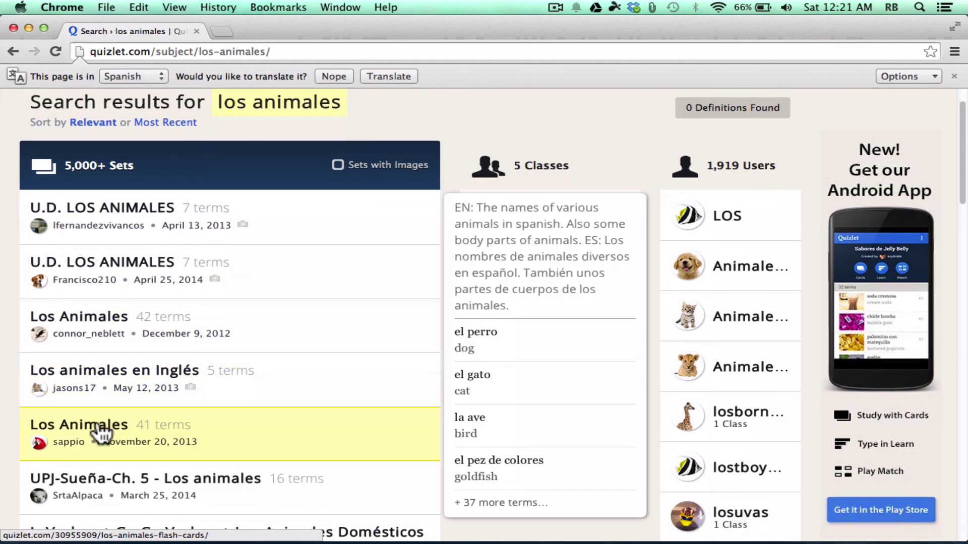
scroll(109, 328, "down", 12)
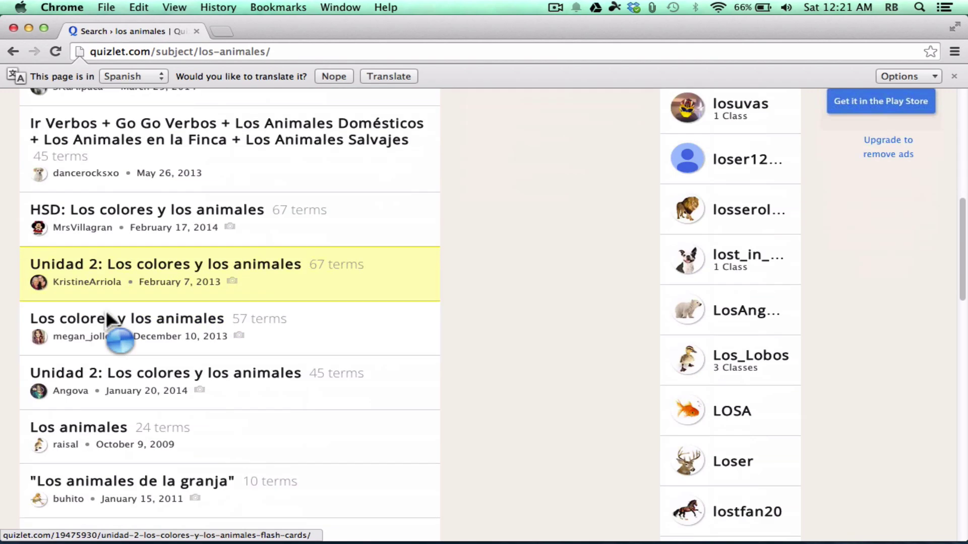
scroll(108, 314, "down", 1)
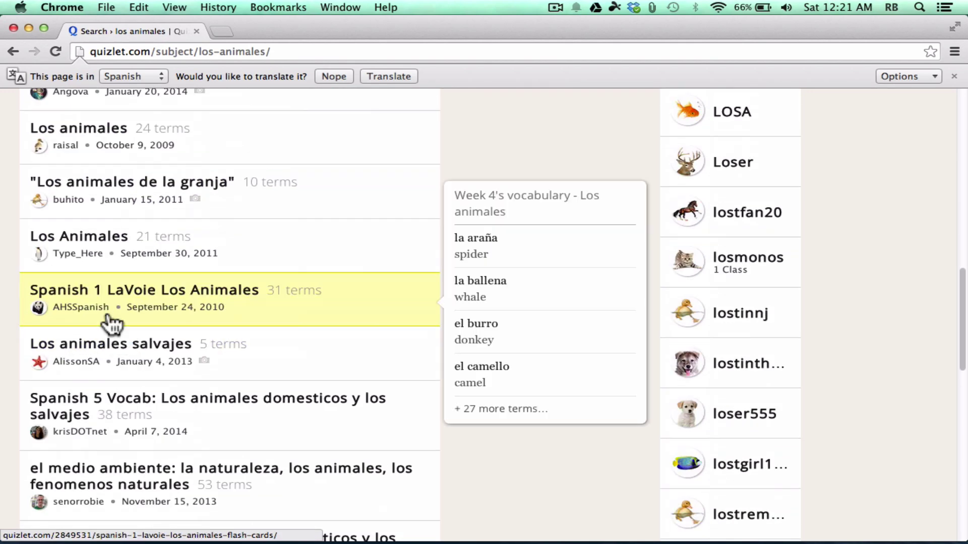
scroll(133, 287, "up", 7)
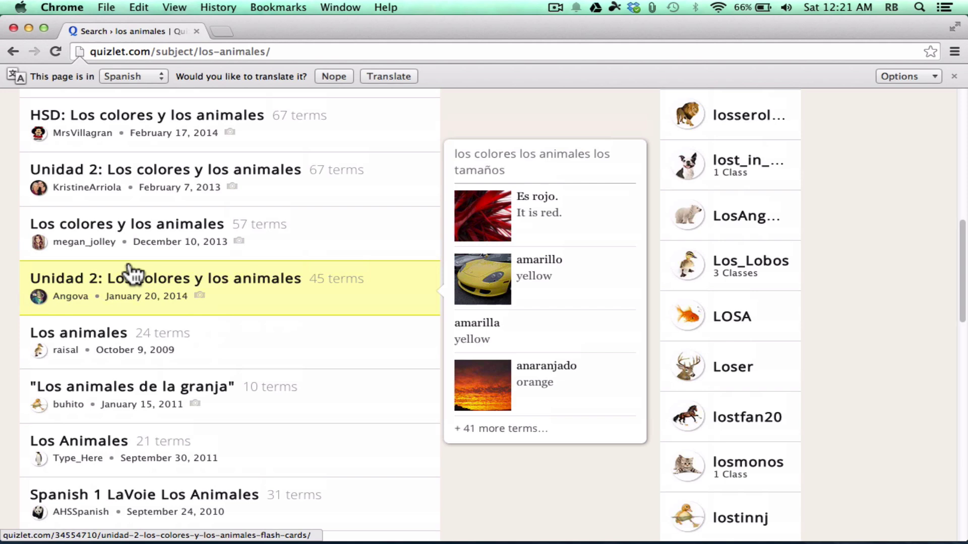
scroll(132, 273, "up", 3)
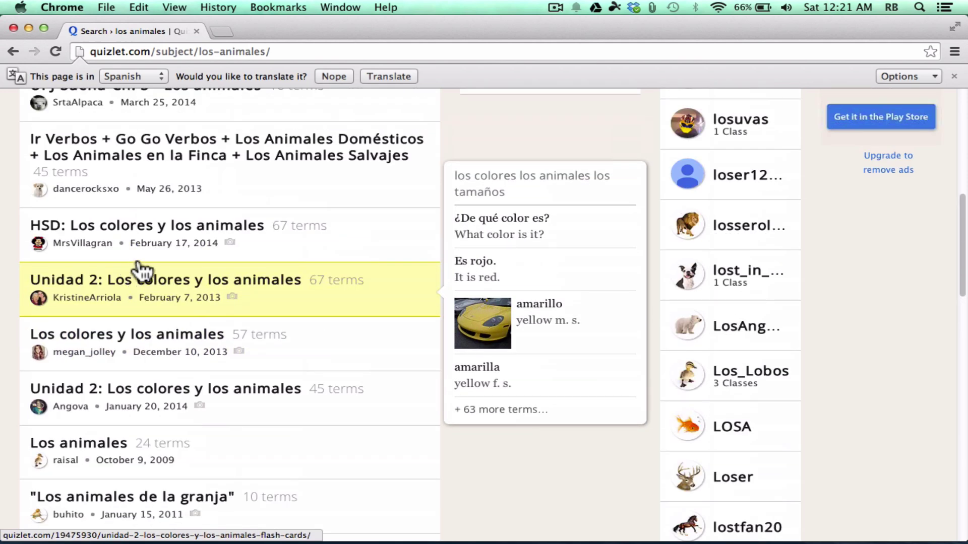
scroll(137, 262, "up", 3)
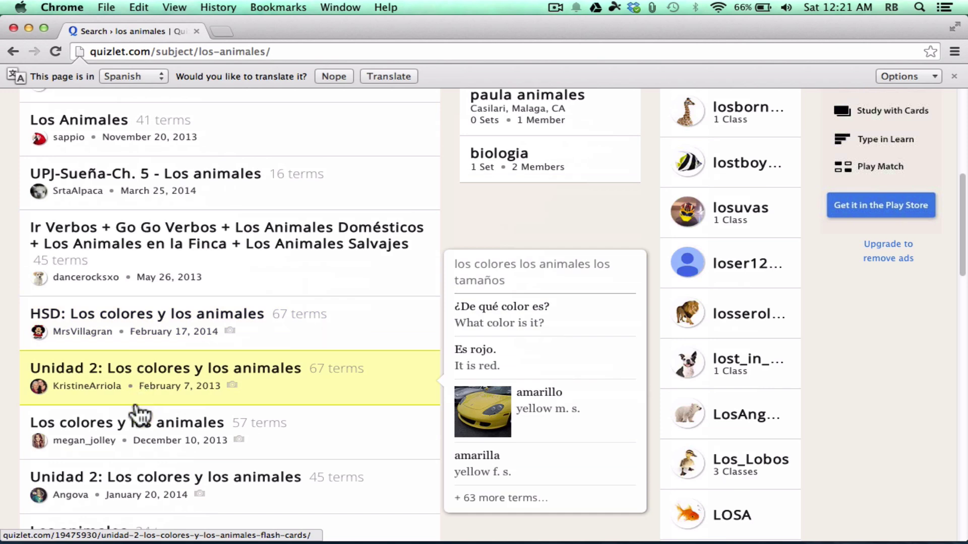
scroll(161, 458, "down", 4)
scroll(227, 194, "up", 12)
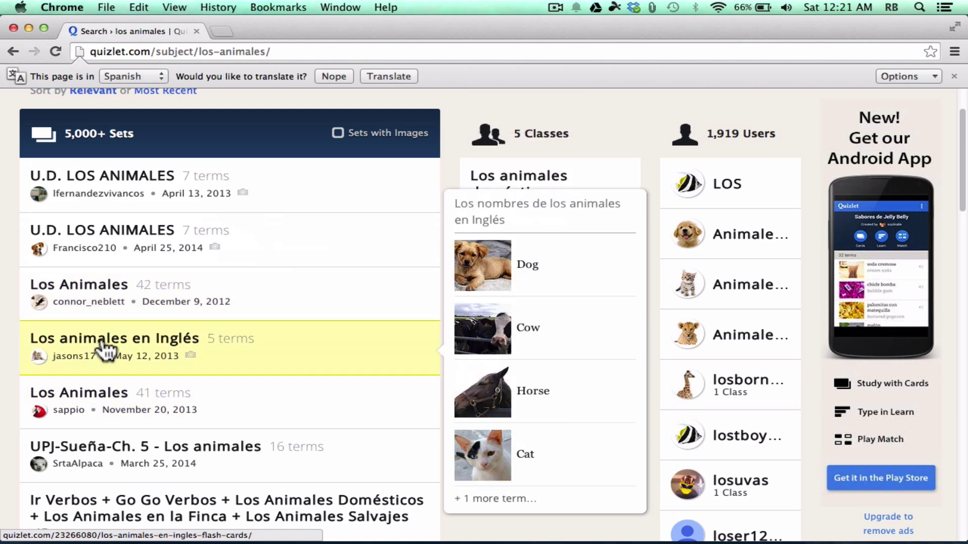
- Open the first 'U.D. LOS ANIMALES' result to see its 7 illustrated terms
left_click(108, 182)
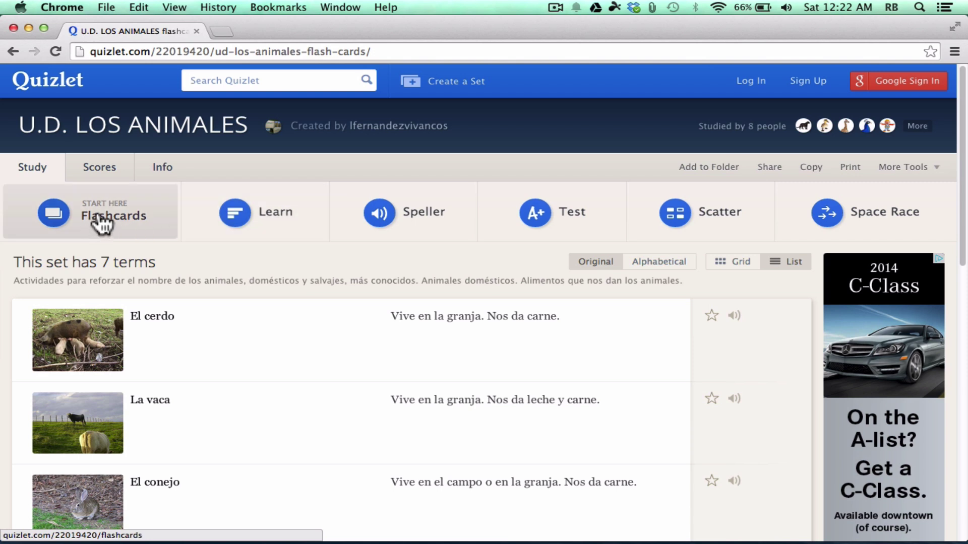
- In Flashcards, flip El cerdo, advance to La vaca and flip it too
left_click(102, 216)
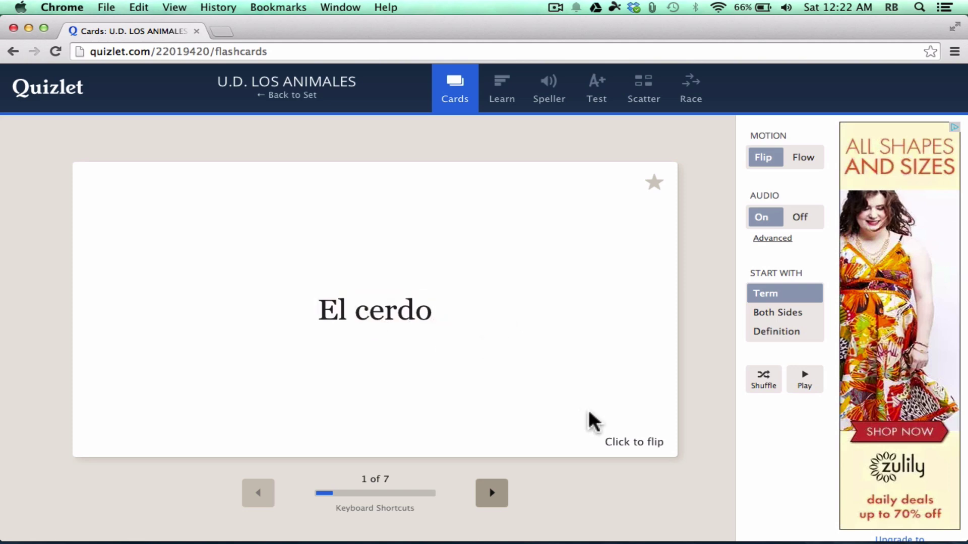
left_click(529, 415)
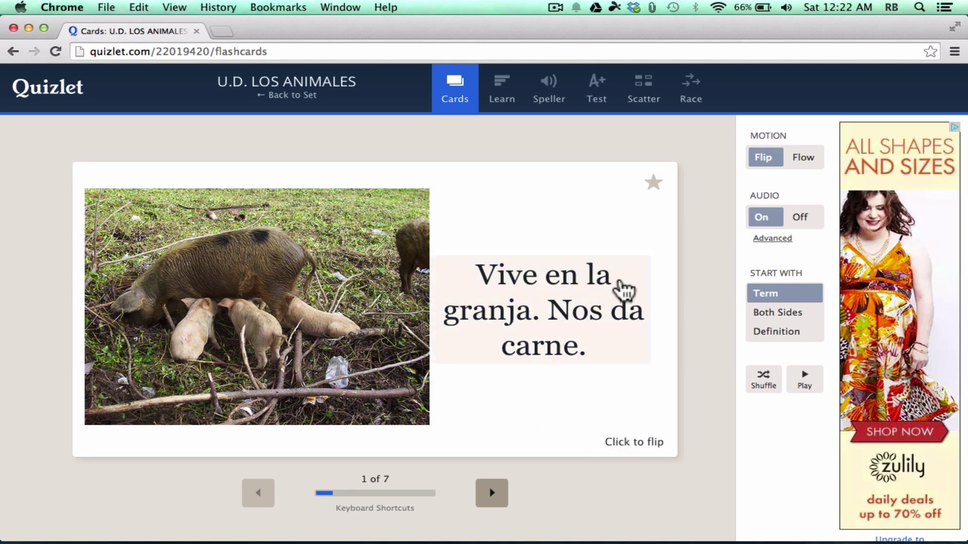
left_click(492, 505)
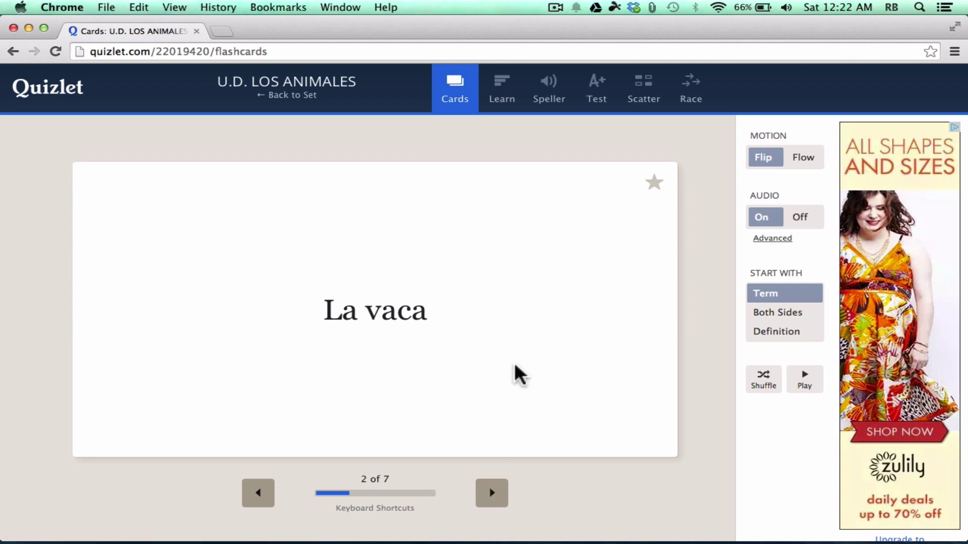
left_click(519, 375)
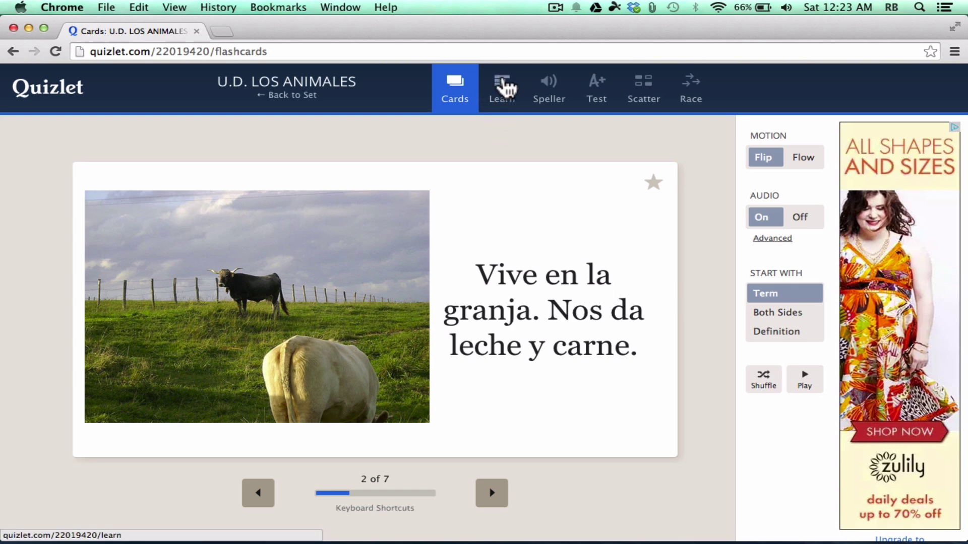
- In Learn mode, answer the cow prompt with 'la' and continue to the next question
left_click(504, 92)
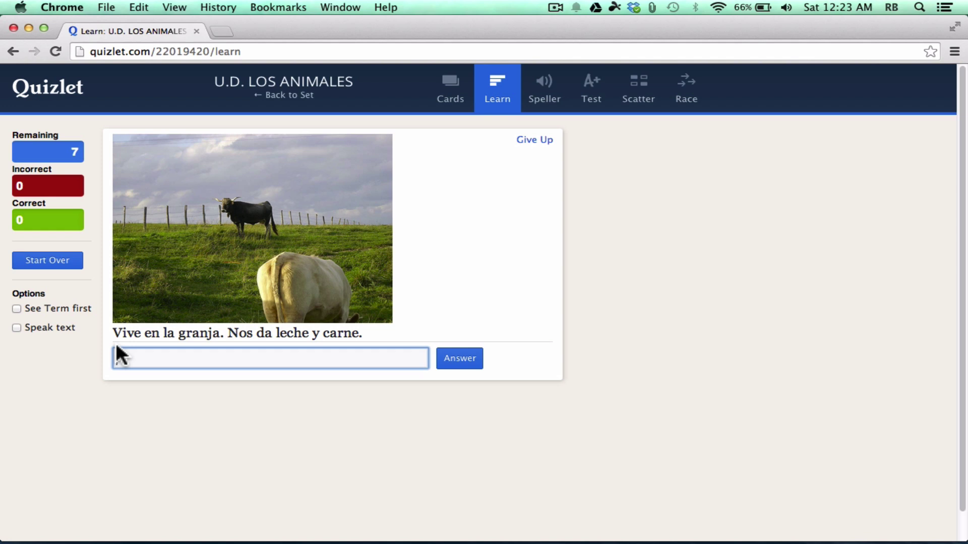
type("la vaca")
key("Return")
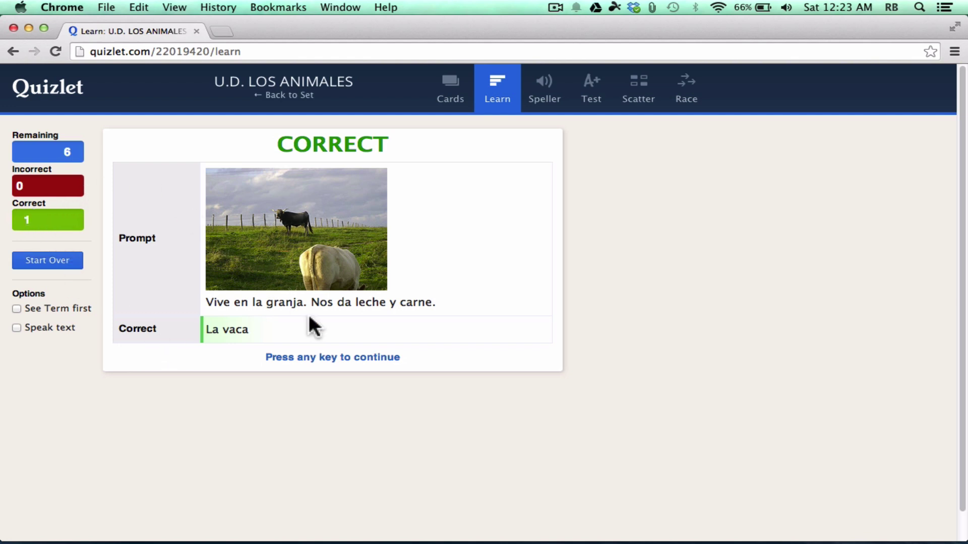
left_click(348, 358)
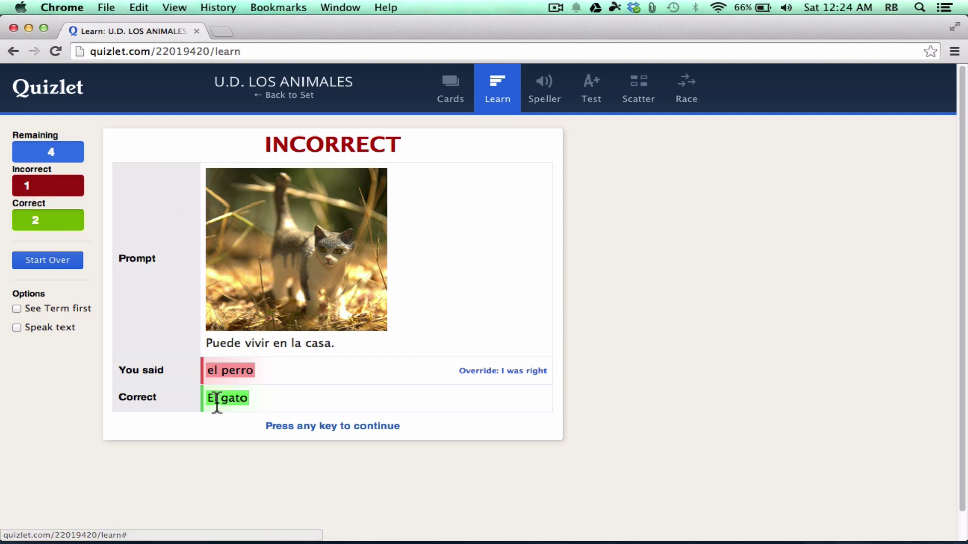
- In Speller mode, spell the first spoken term as 'el cerdo'
left_click(555, 97)
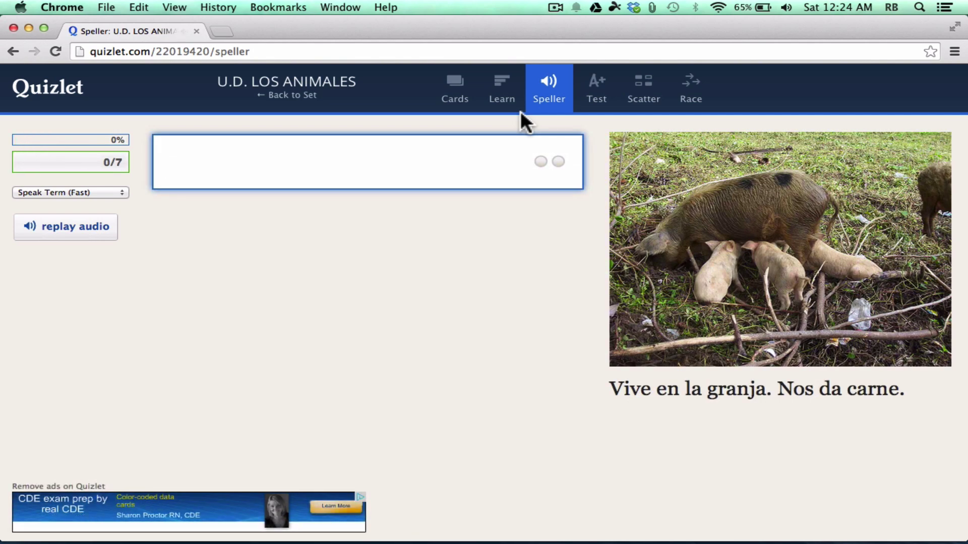
type("el cerdo")
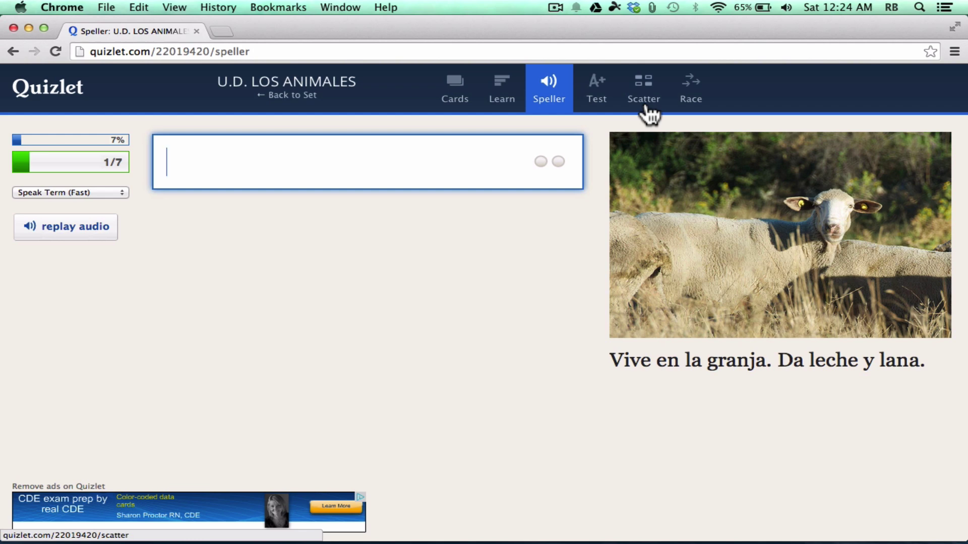
- Generate a test and review its 3 written, 2 multiple-choice and 2 true/false questions
left_click(601, 92)
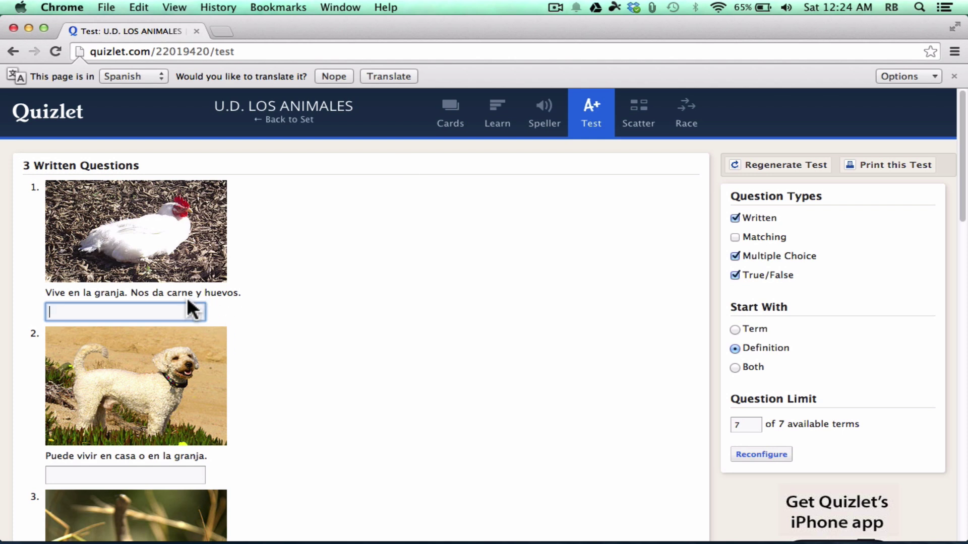
scroll(187, 303, "down", 2)
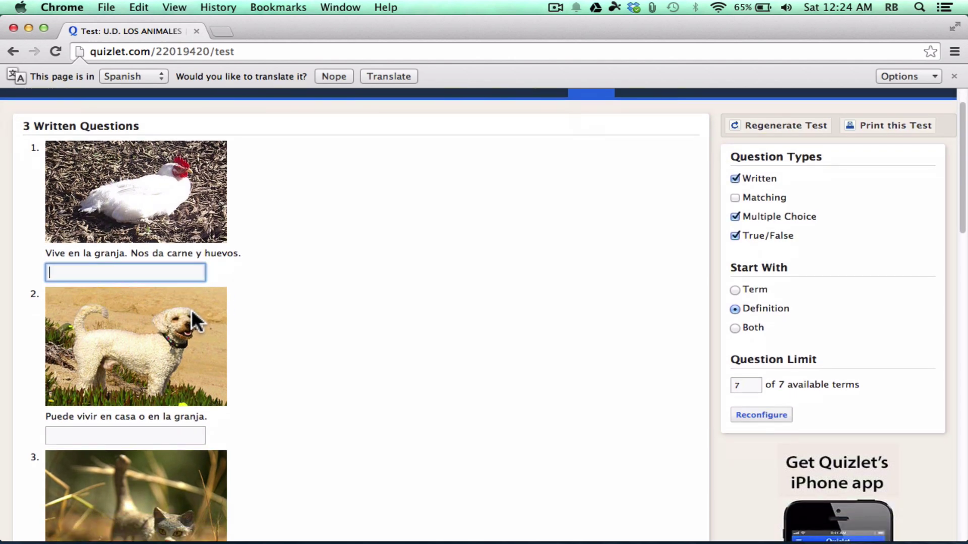
scroll(194, 310, "down", 5)
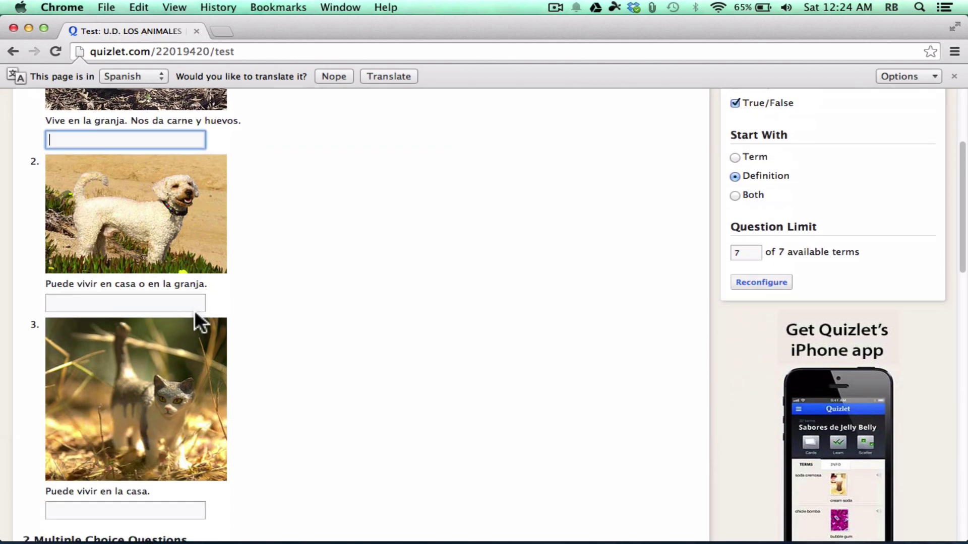
scroll(195, 310, "down", 15)
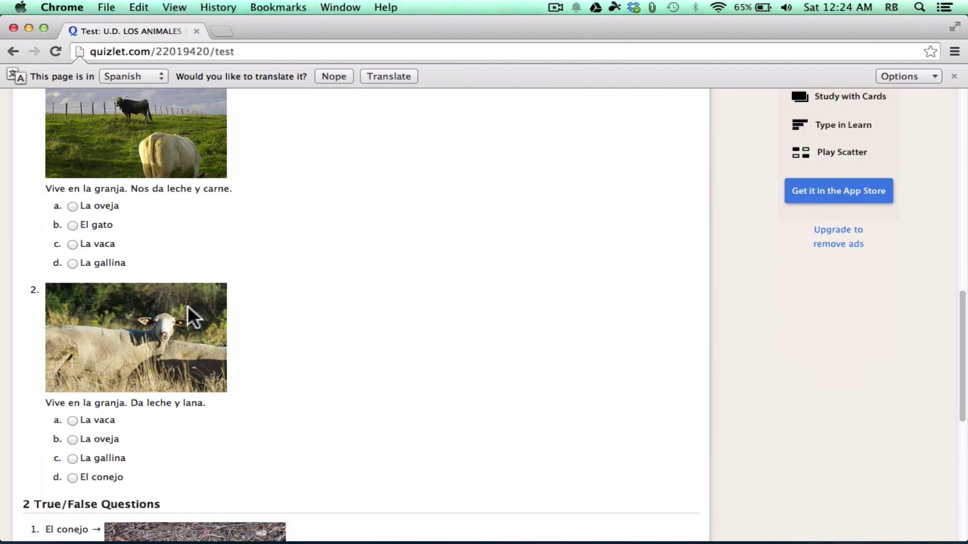
scroll(187, 305, "up", 12)
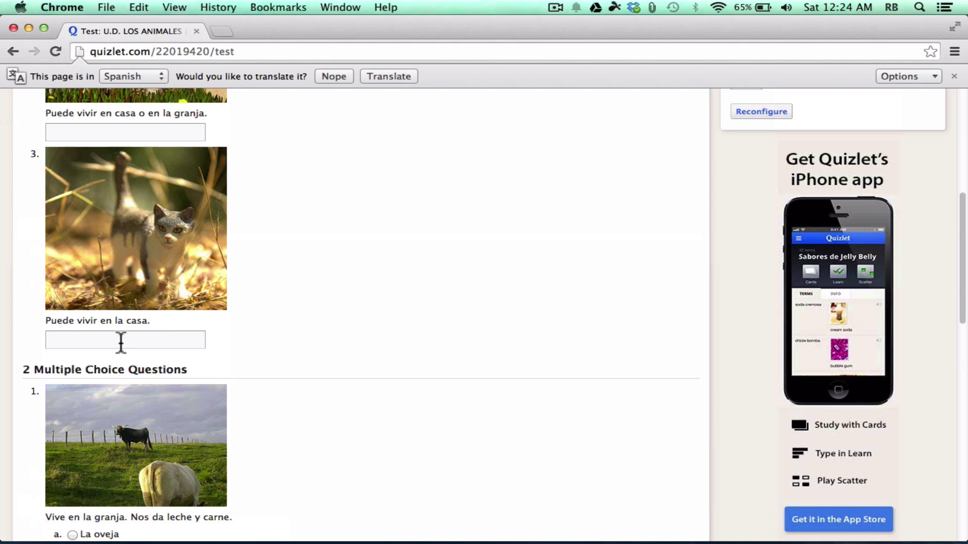
scroll(121, 343, "down", 15)
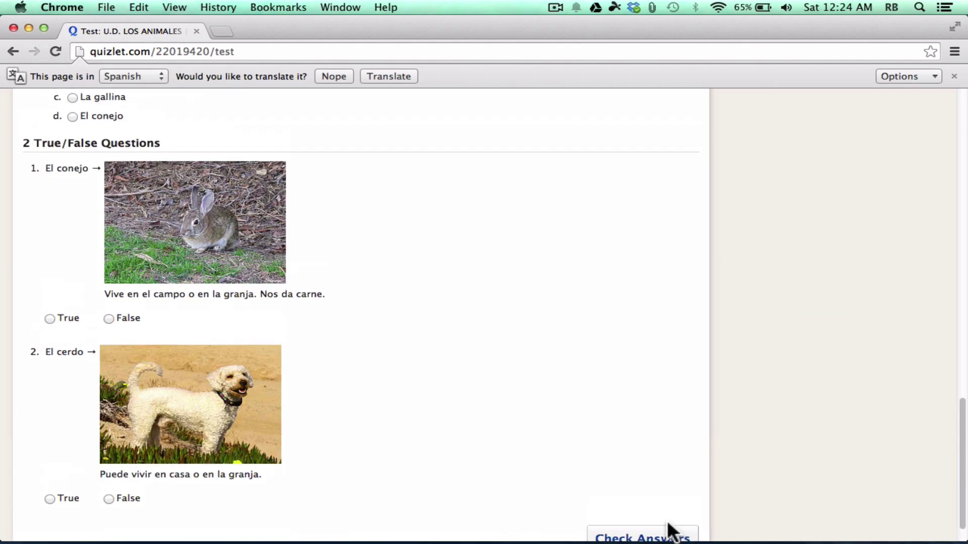
scroll(670, 484, "up", 8)
scroll(655, 456, "up", 10)
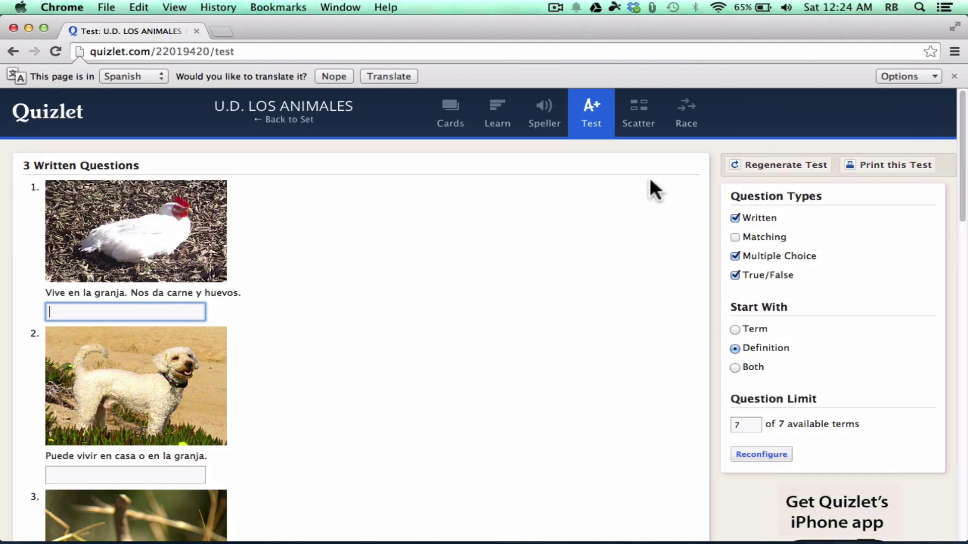
- Start Scatter and match La gallina and La oveja to their picture cards
left_click(641, 128)
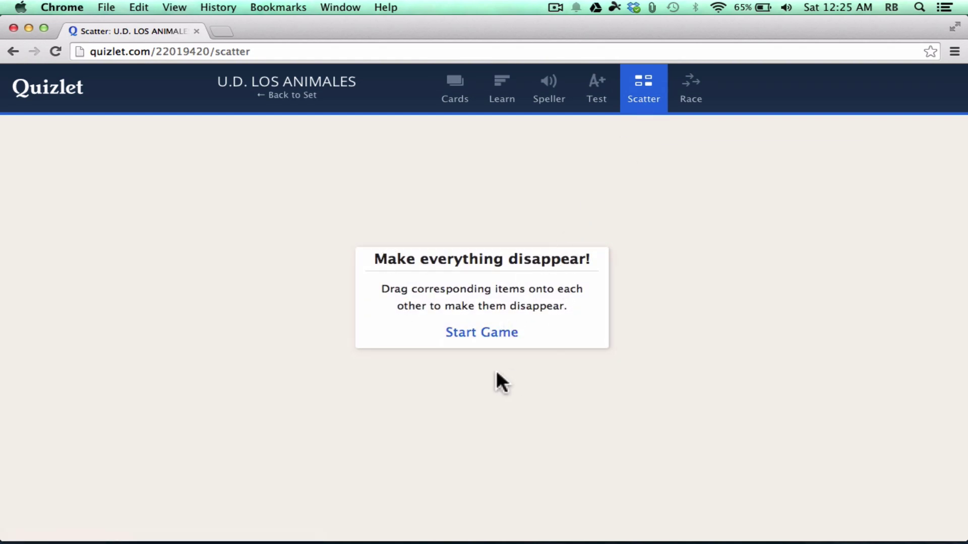
left_click(483, 334)
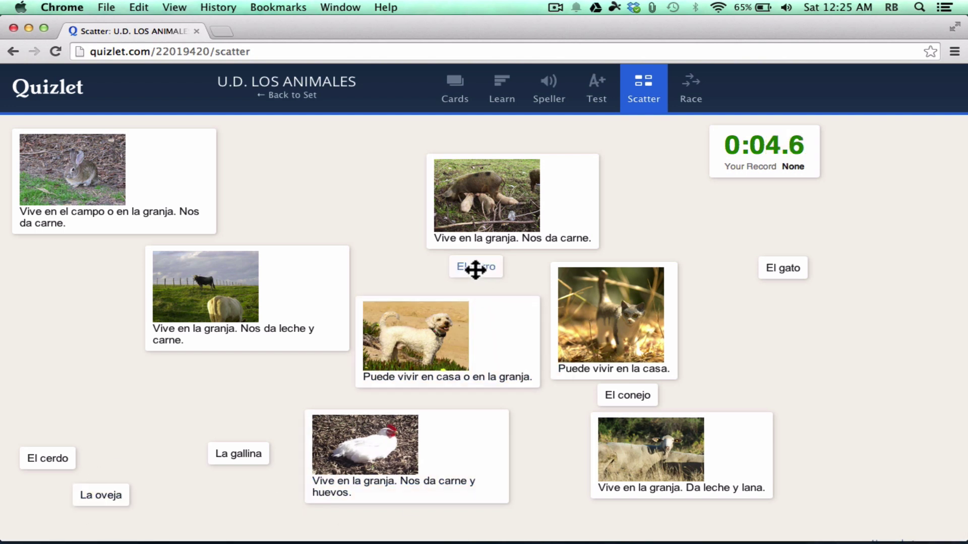
left_click_drag(291, 449, 385, 445)
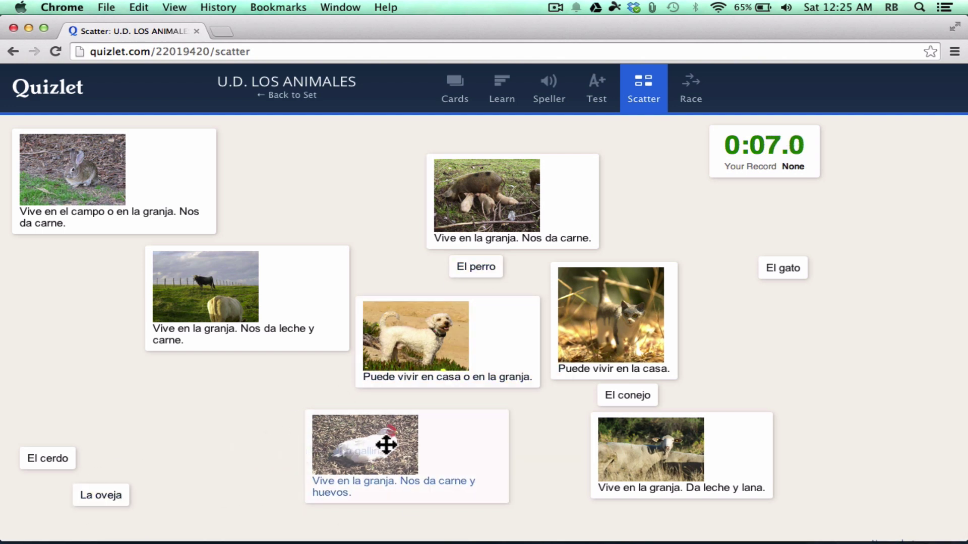
left_click_drag(96, 497, 650, 457)
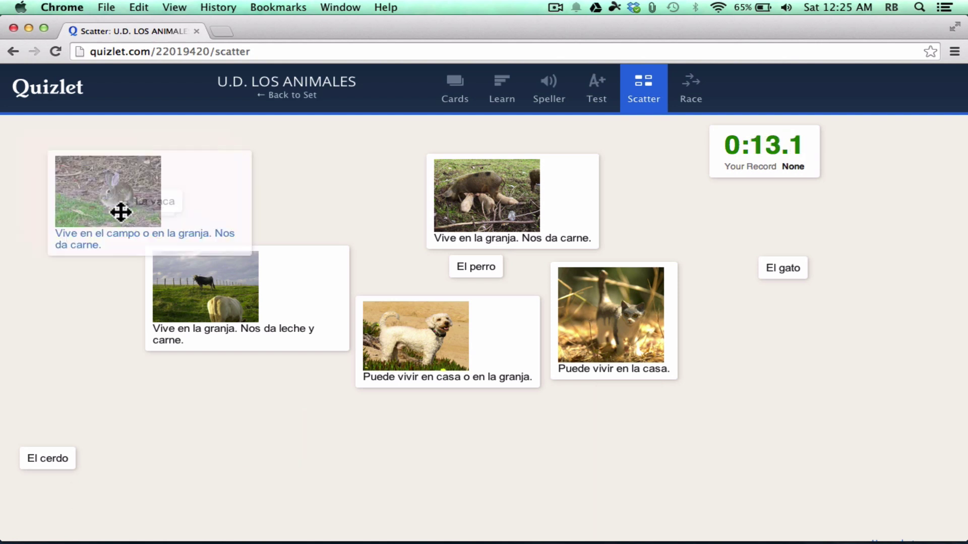
left_click_drag(119, 210, 595, 501)
left_click_drag(43, 458, 673, 165)
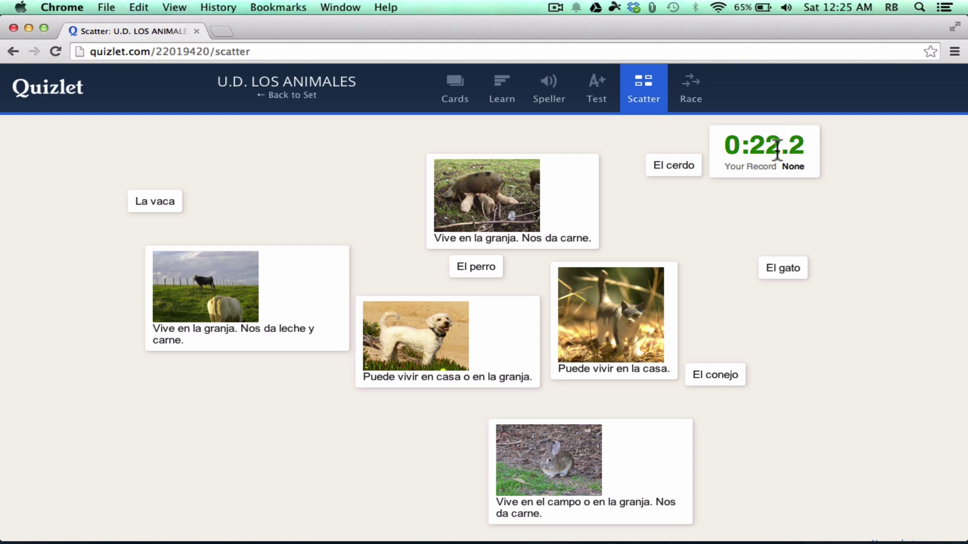
- Play Space Race answering 'la gallina' and 'el cerdo' for 210 points, then return to the set
left_click(690, 101)
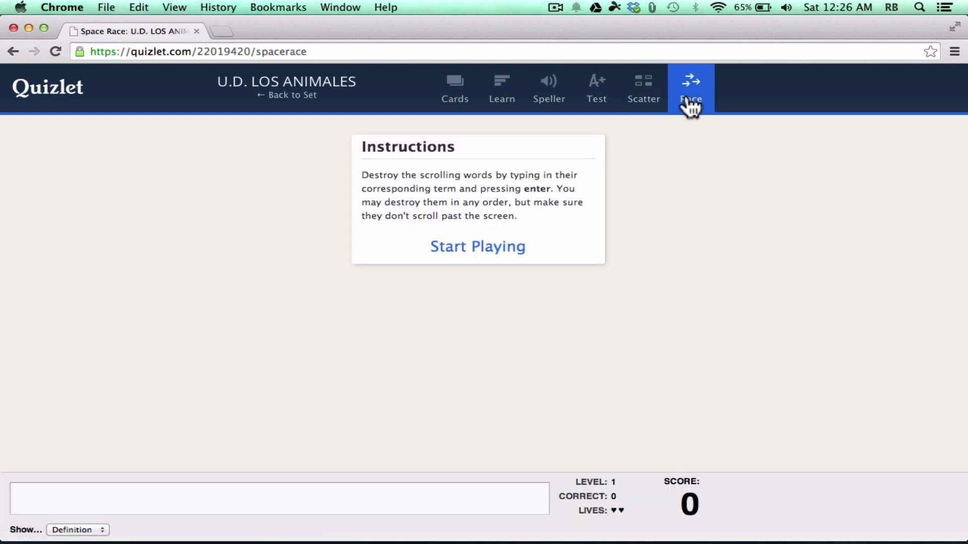
left_click(459, 251)
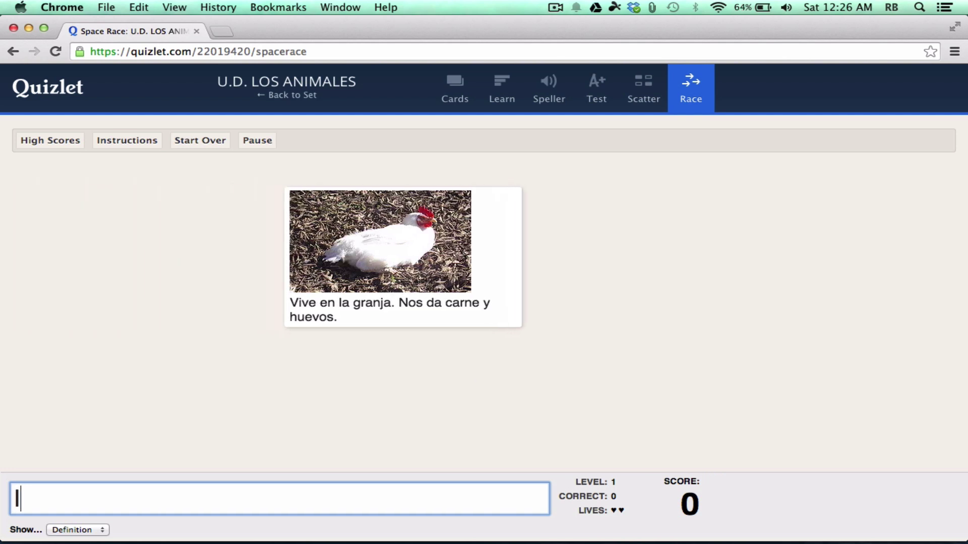
type("la gallina")
key("Return")
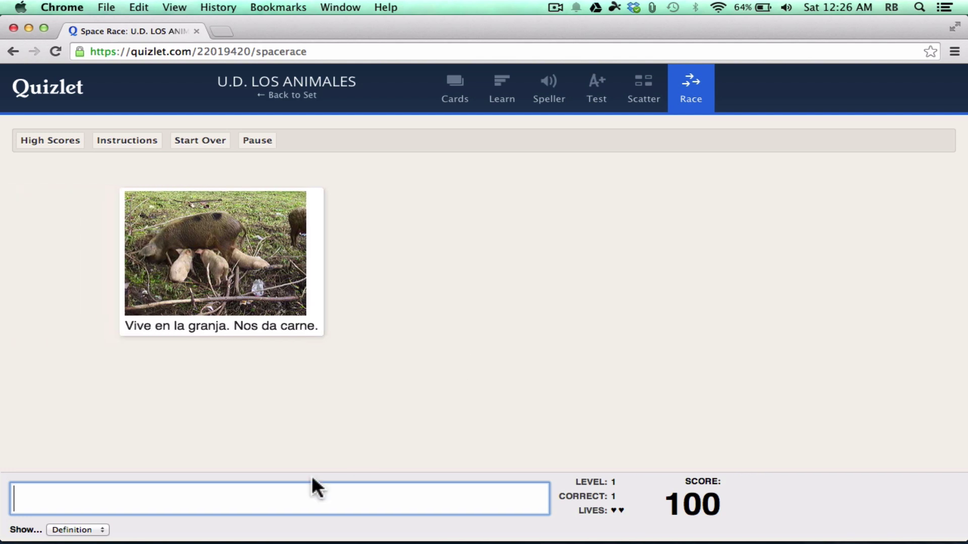
type("el cerdo")
key("Return")
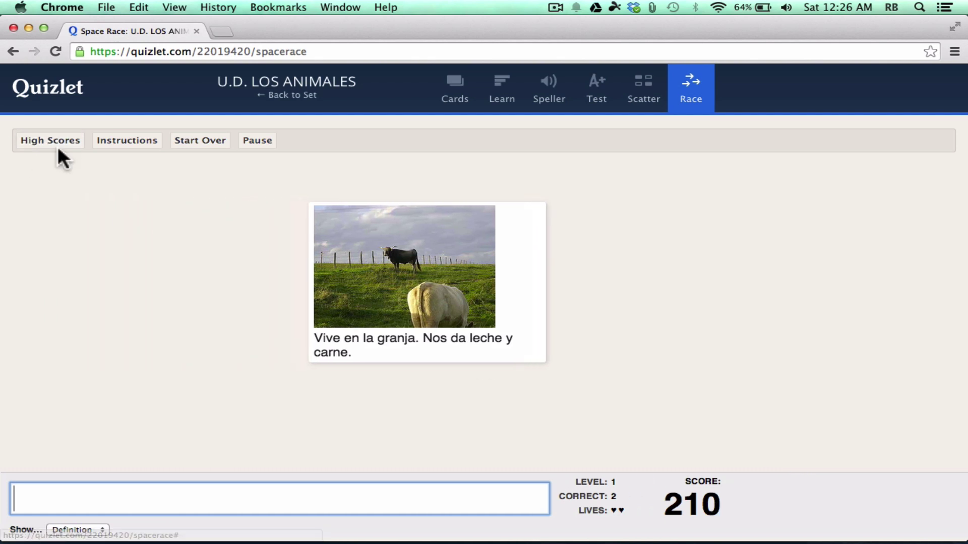
left_click(289, 96)
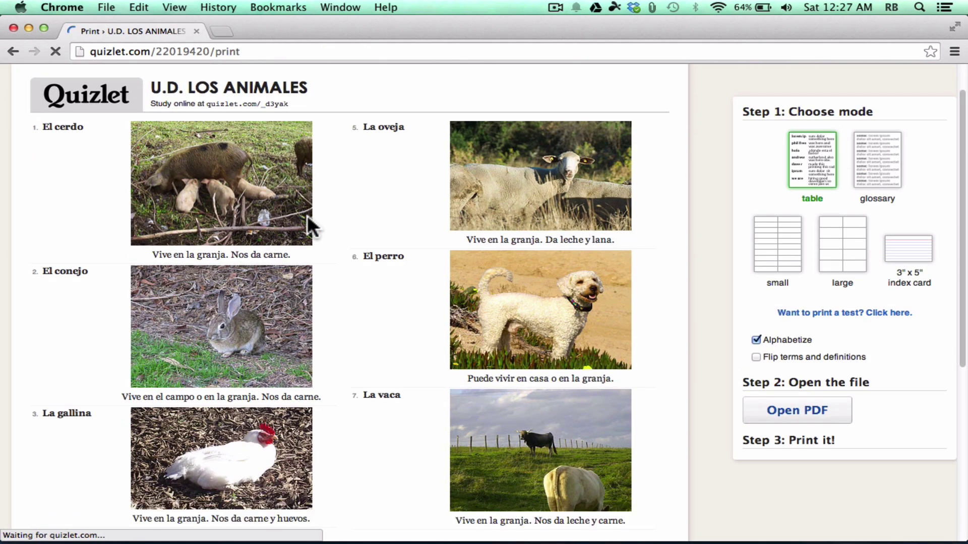
- Compare print layouts, settle on 3" x 5" index cards, and preview the PDF
scroll(307, 215, "down", 1)
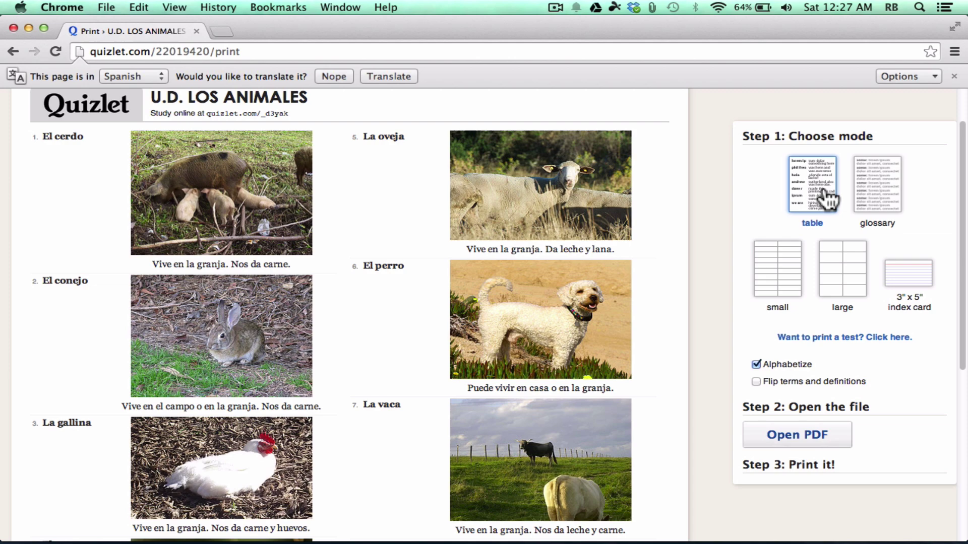
left_click(804, 212)
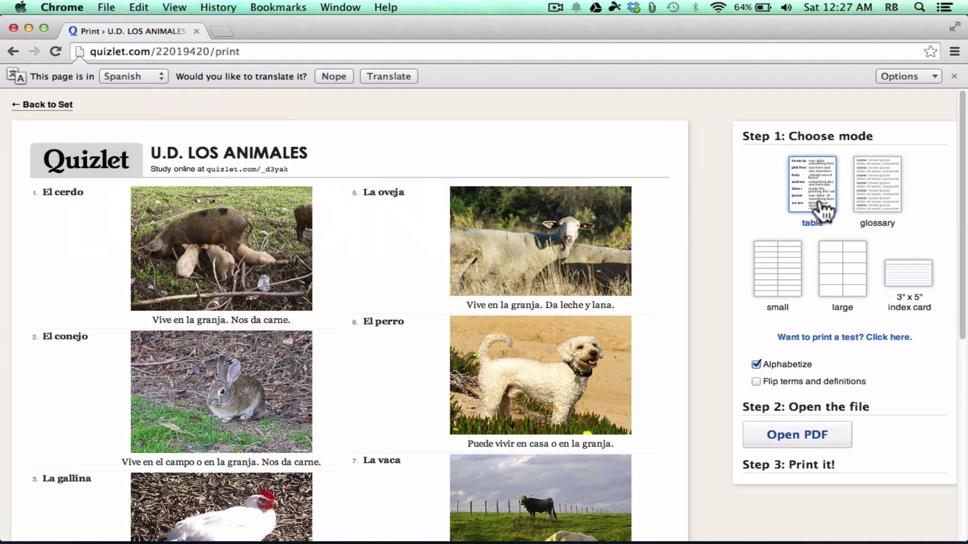
left_click(860, 205)
left_click(798, 268)
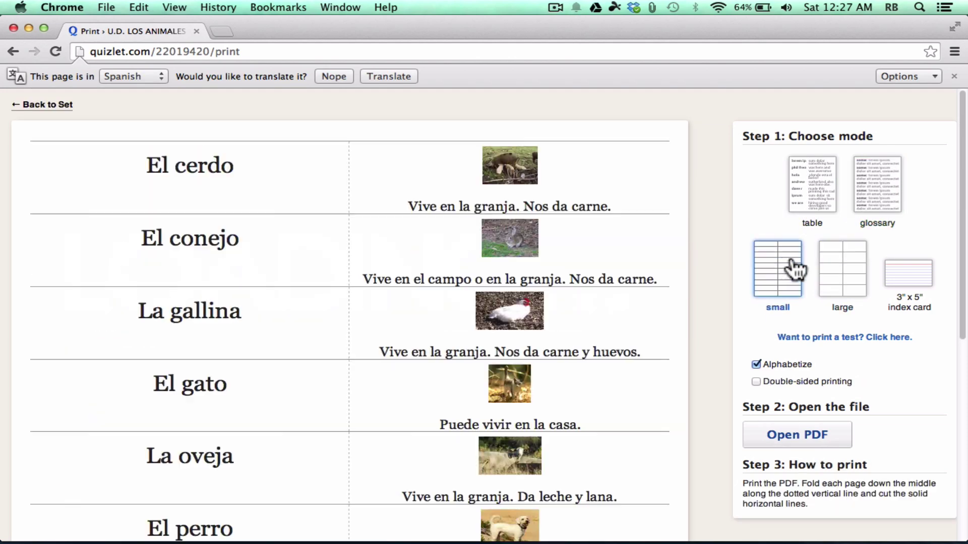
left_click(850, 275)
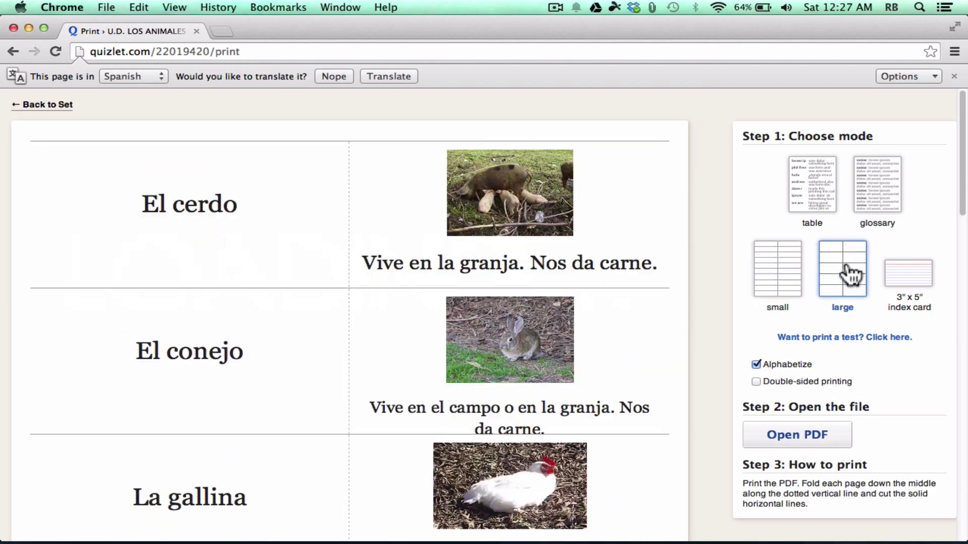
left_click(907, 274)
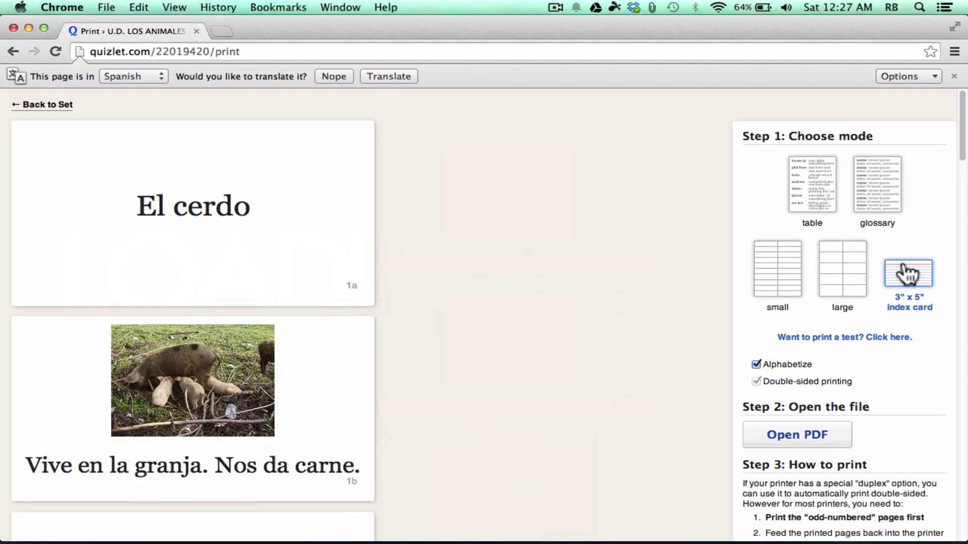
left_click(784, 436)
scroll(485, 162, "down", 2)
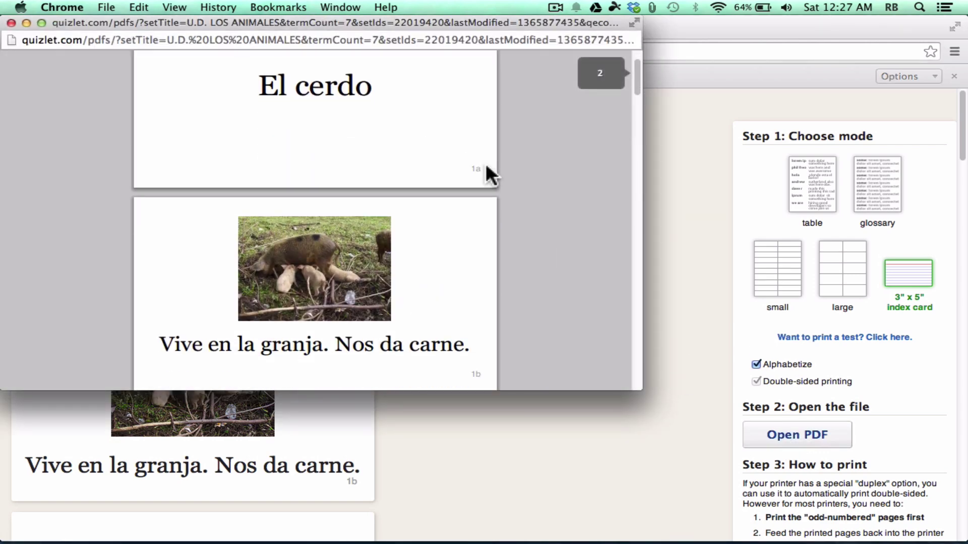
scroll(485, 162, "down", 7)
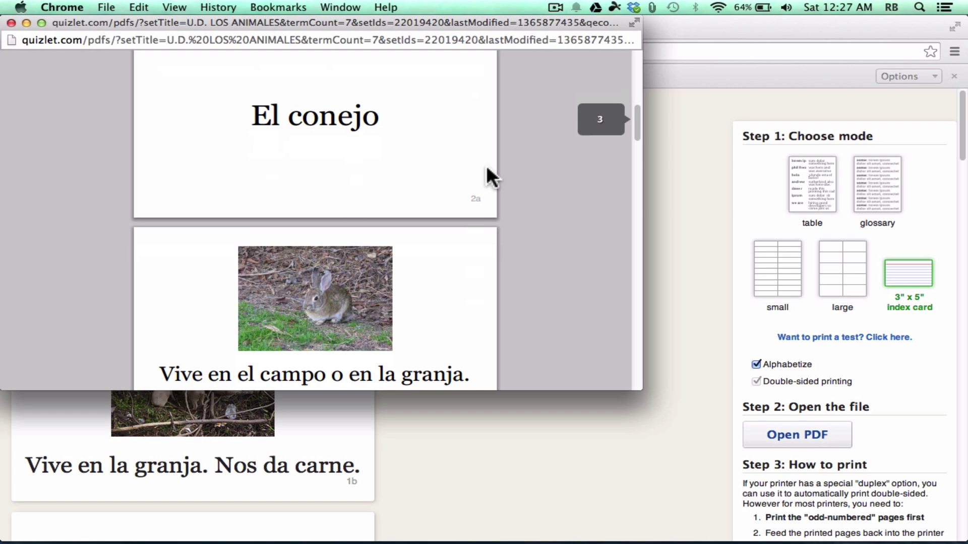
scroll(485, 165, "down", 5)
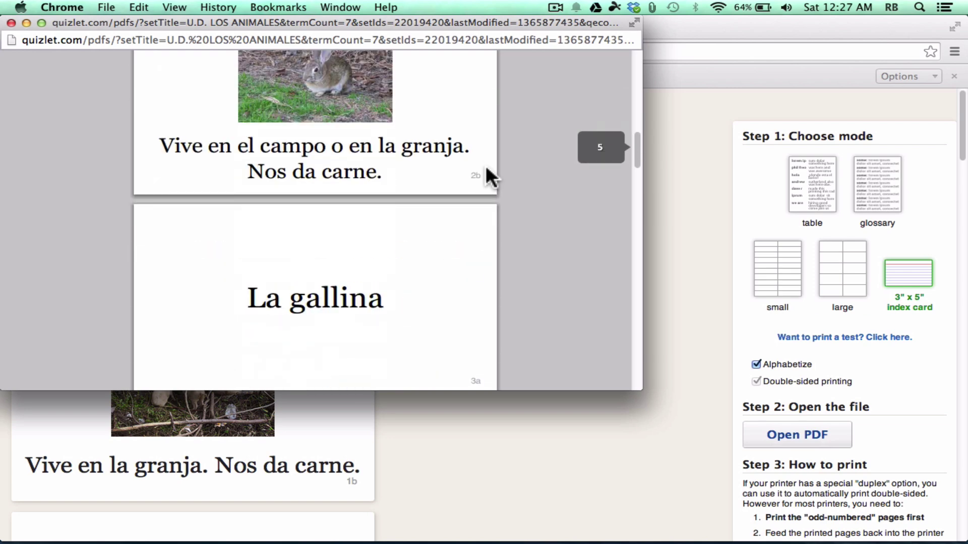
left_click(10, 23)
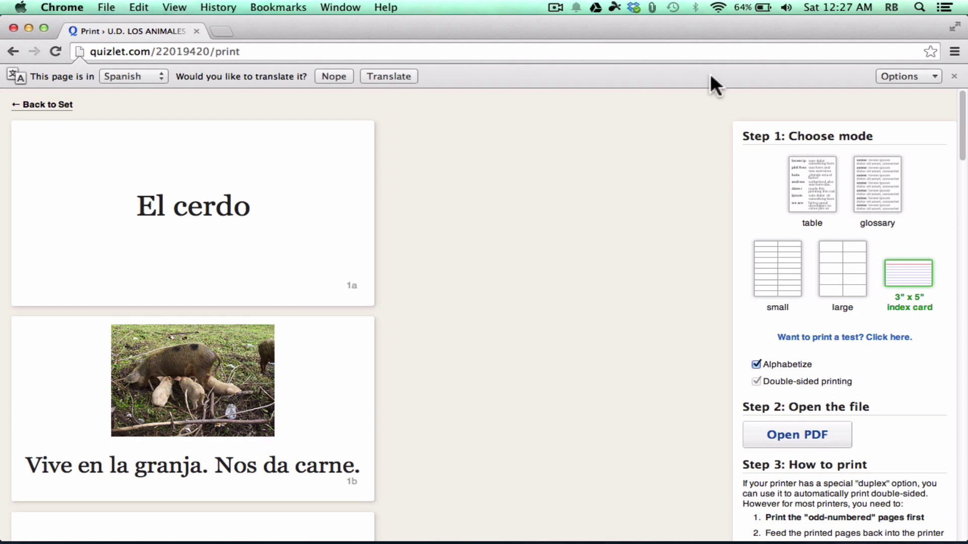
- Use the browser Back shortcut to return to the set's 7-term page
key("super+bracketleft")
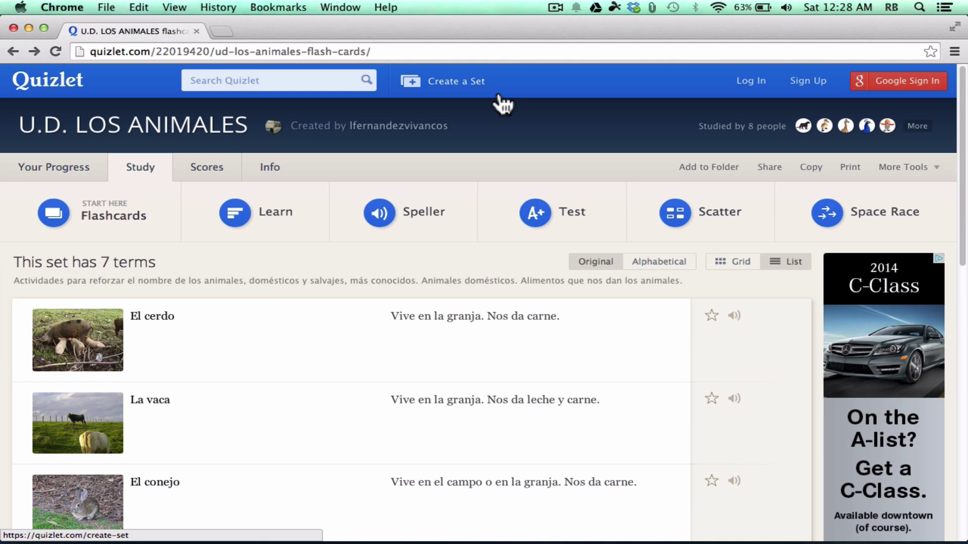
- Log in, then choose Your Sets from the account menu and scroll through the 13 created sets
left_click(751, 82)
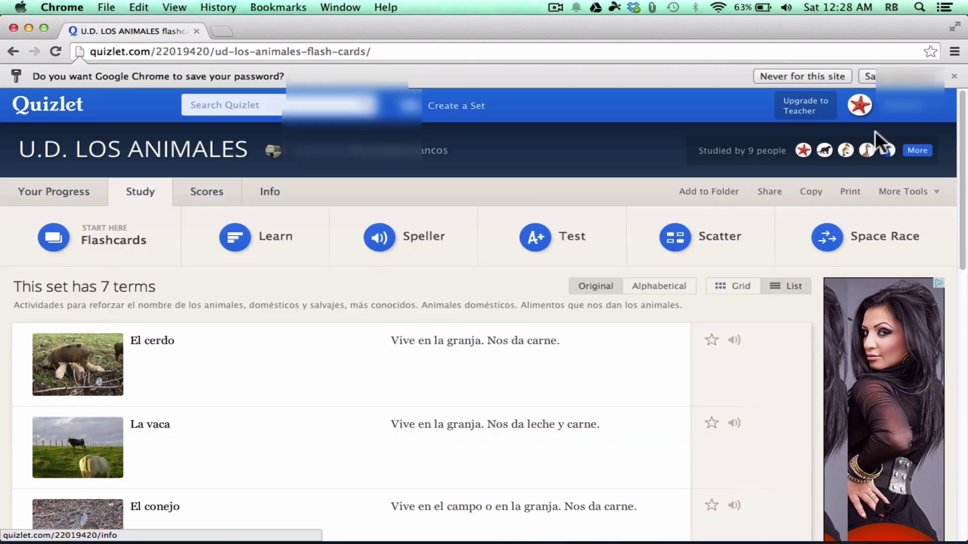
left_click(903, 94)
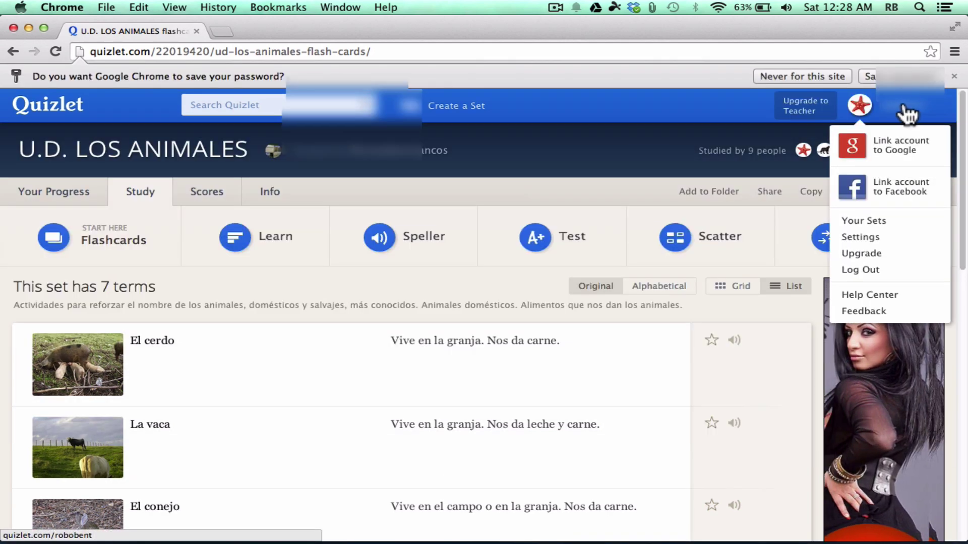
left_click(864, 227)
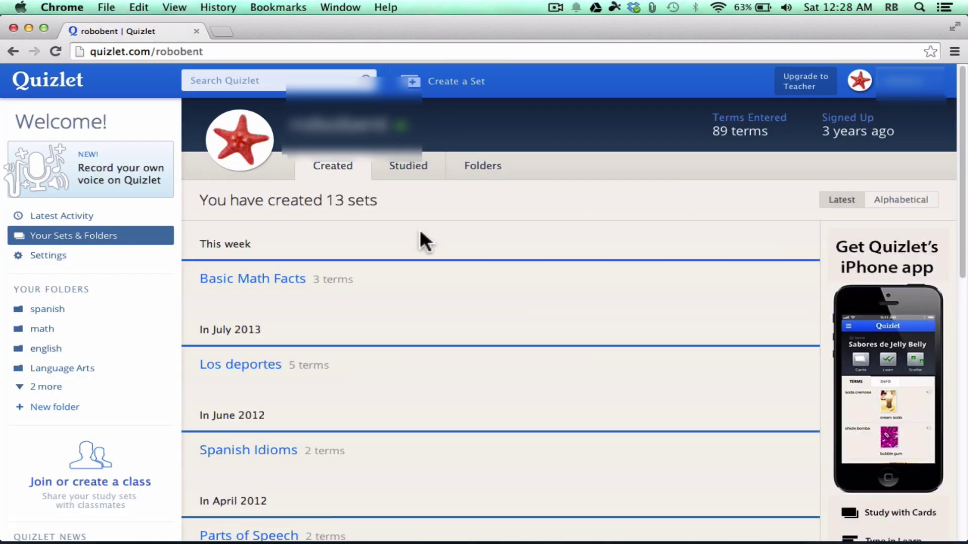
scroll(334, 289, "down", 10)
scroll(328, 281, "up", 10)
- Start a new study set with placeholder title and description, visible to everyone, editable only by me
left_click(446, 90)
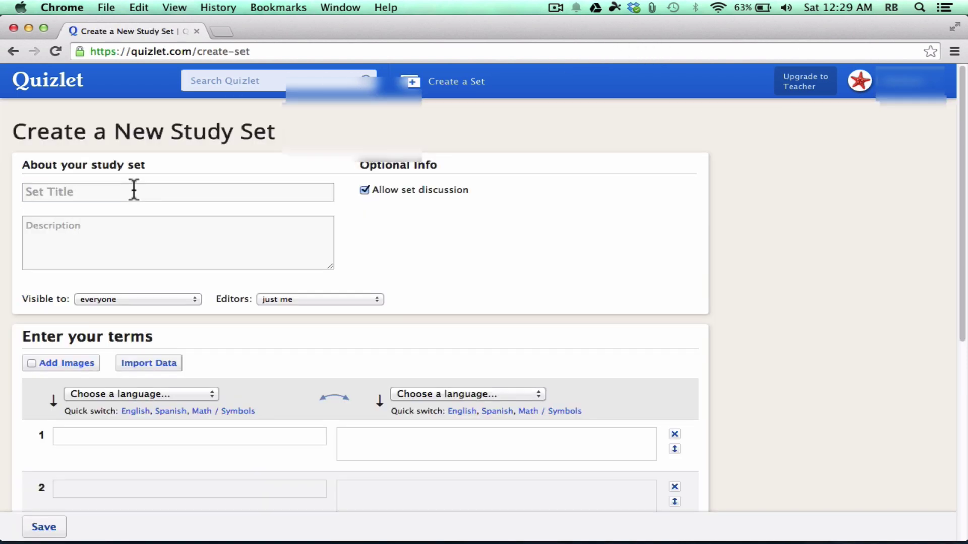
left_click(134, 190)
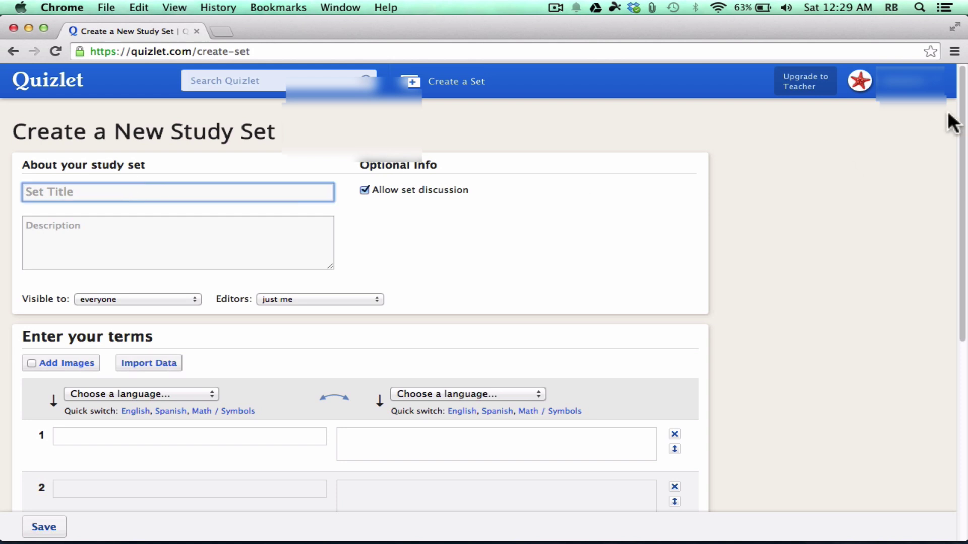
type("ksdaf;lsdk")
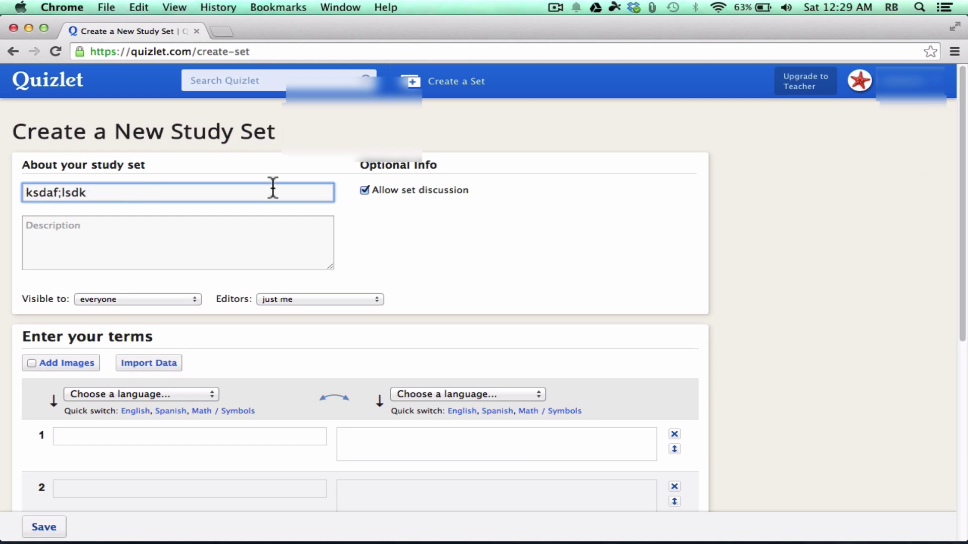
left_click(162, 244)
type("alsjdf;lask;ldf")
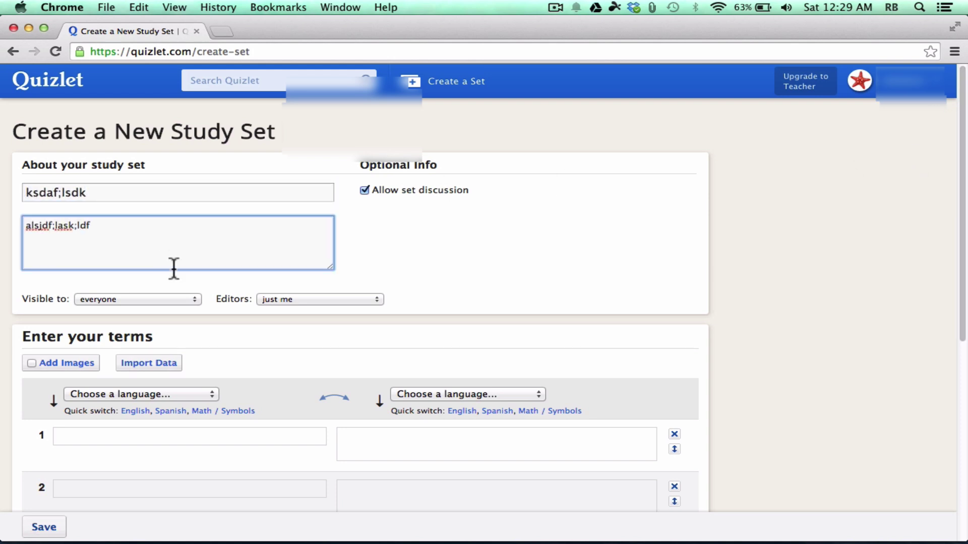
left_click(174, 299)
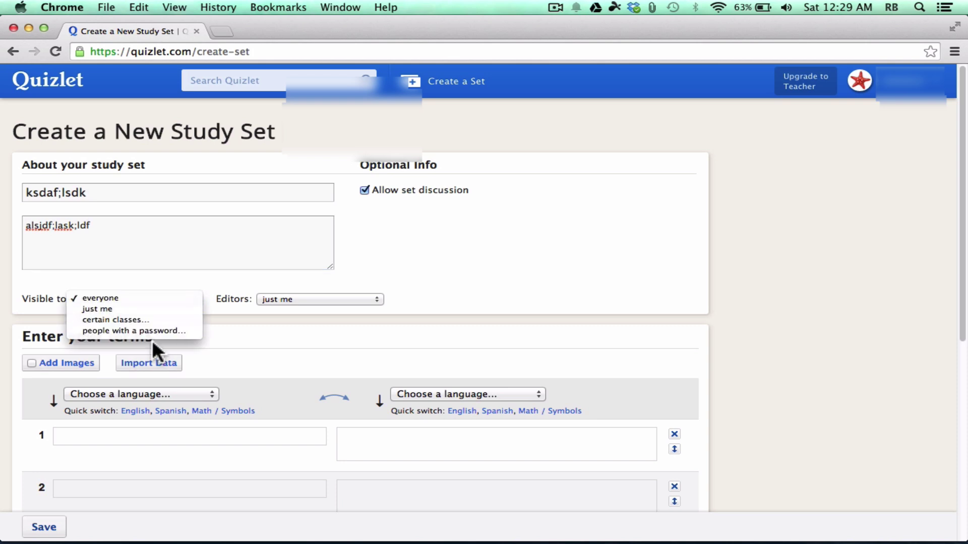
left_click(343, 298)
left_click(344, 299)
left_click(354, 296)
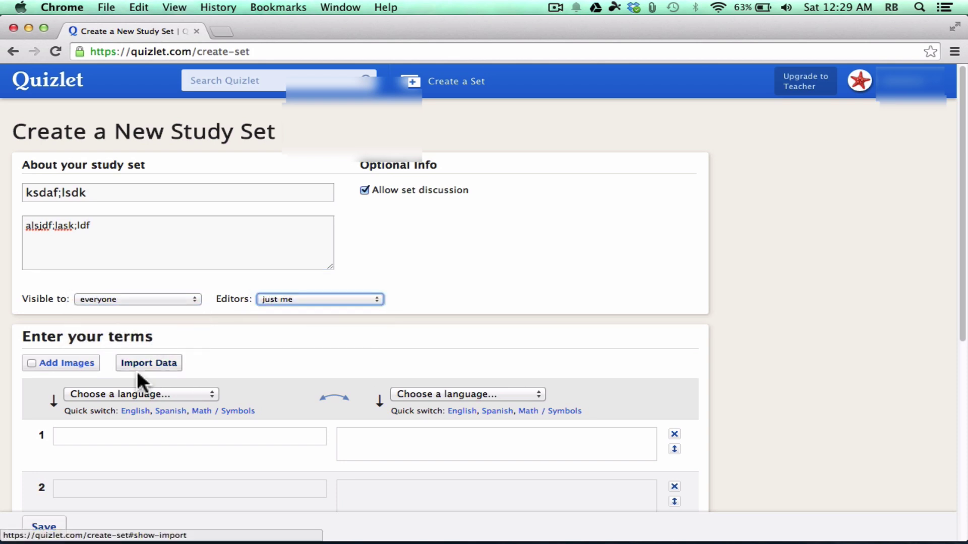
scroll(187, 302, "down", 3)
- Enter term 1 'el arbol' with the definition 'tree', and enable Add Images
left_click(155, 272)
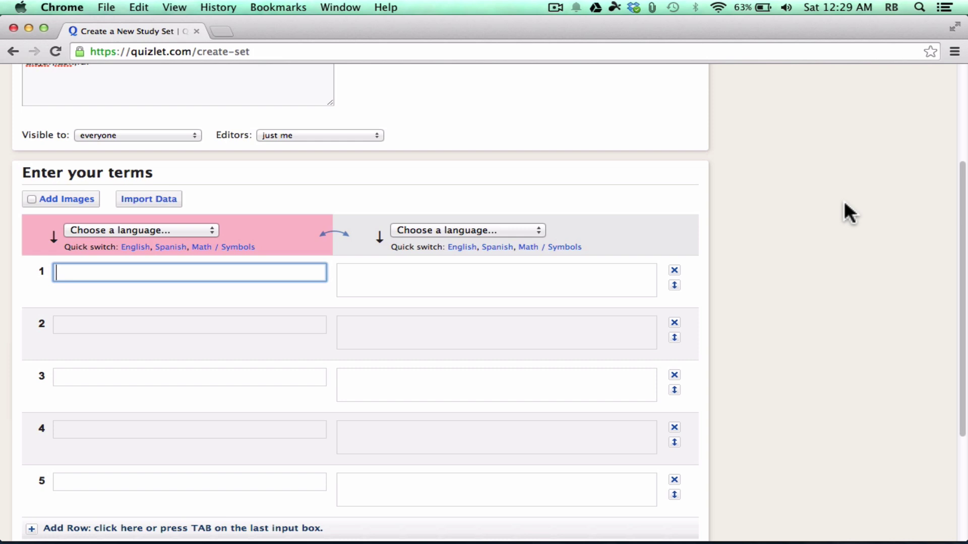
type("el arbol")
key("Tab")
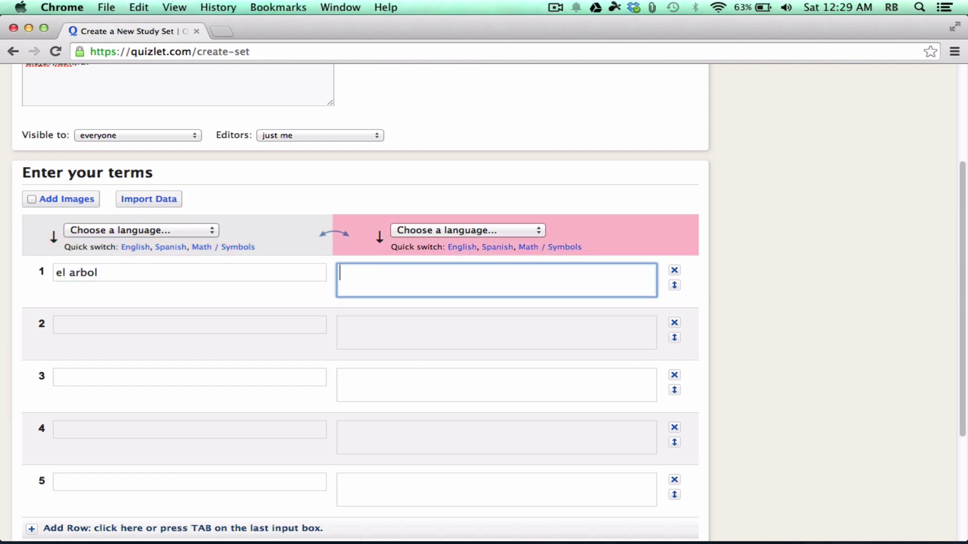
left_click(805, 273)
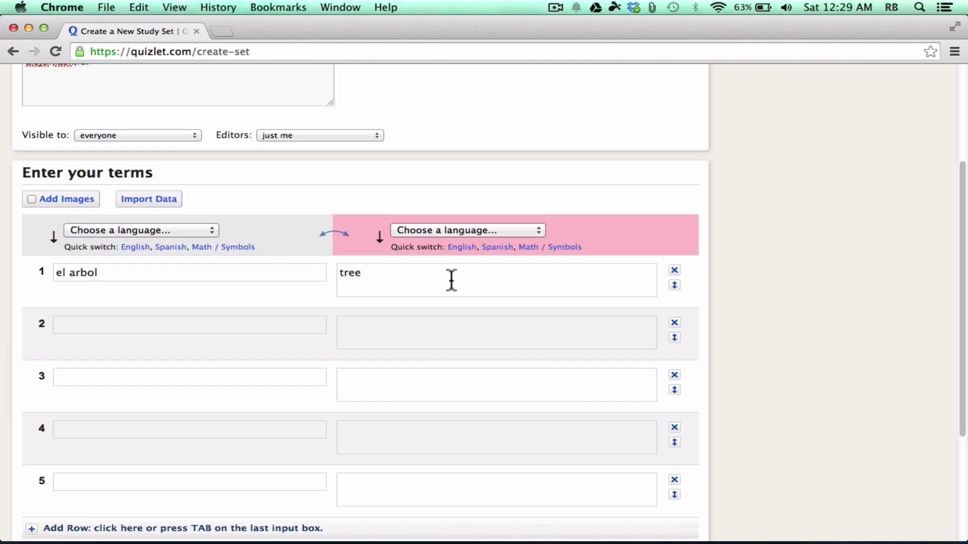
left_click(116, 320)
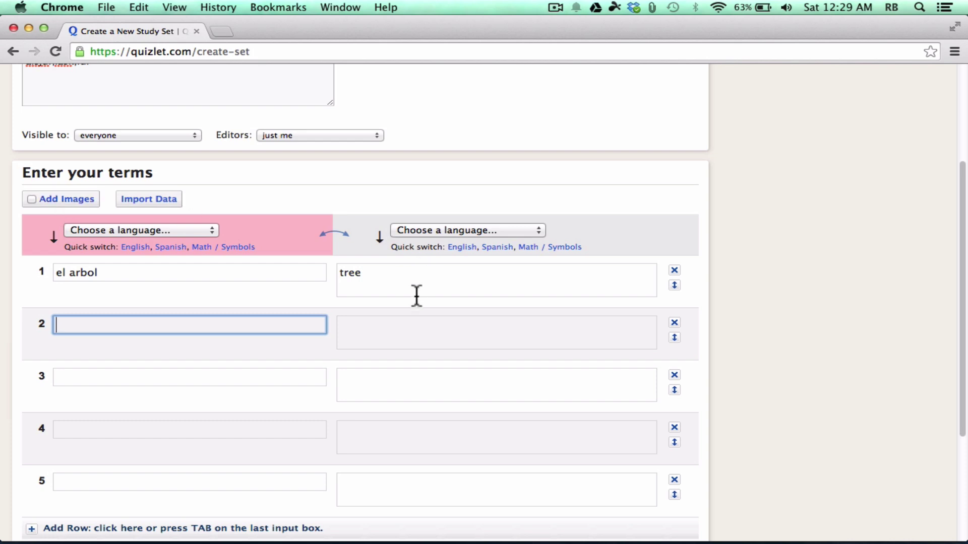
left_click(390, 278)
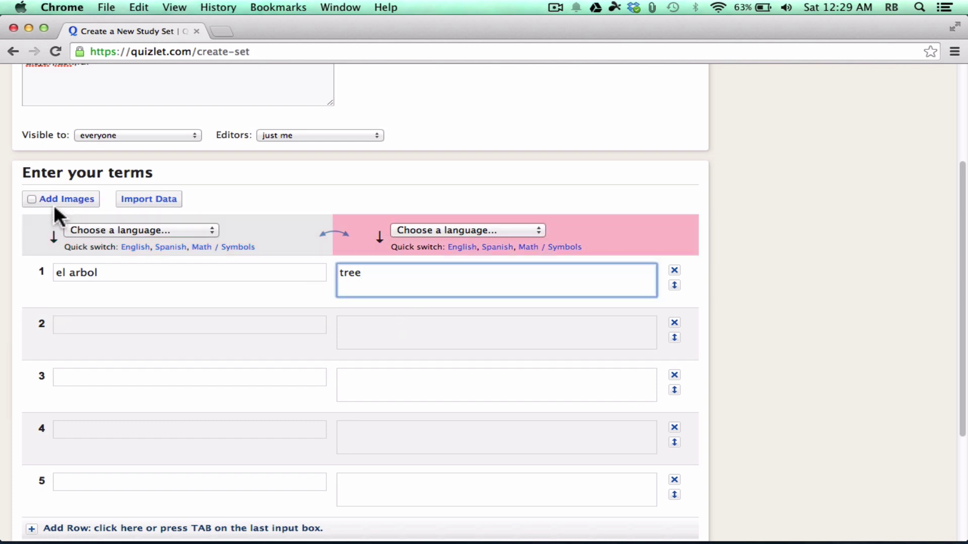
left_click(32, 198)
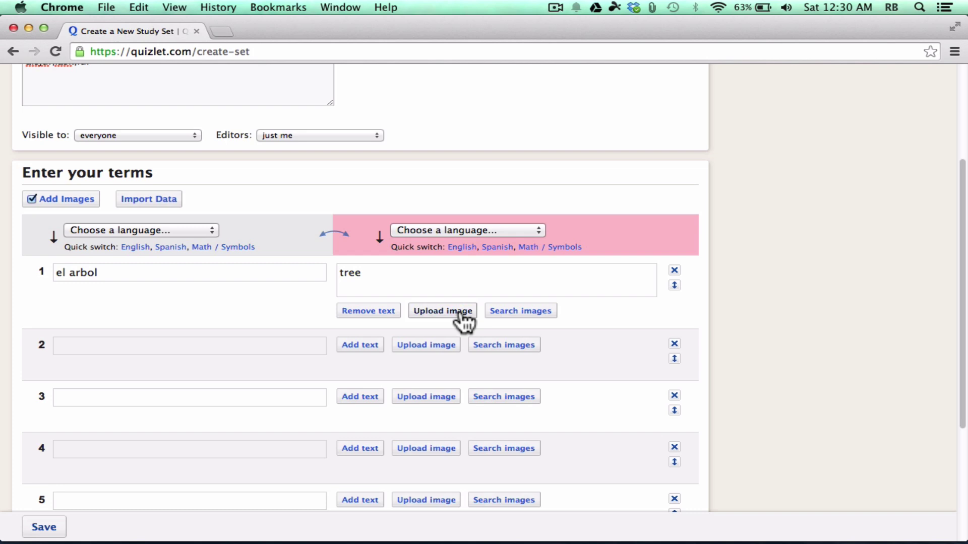
- Try uploading an image for el arbol, review the Plus $15 and Teacher $25 plans, then close that tab
left_click(436, 312)
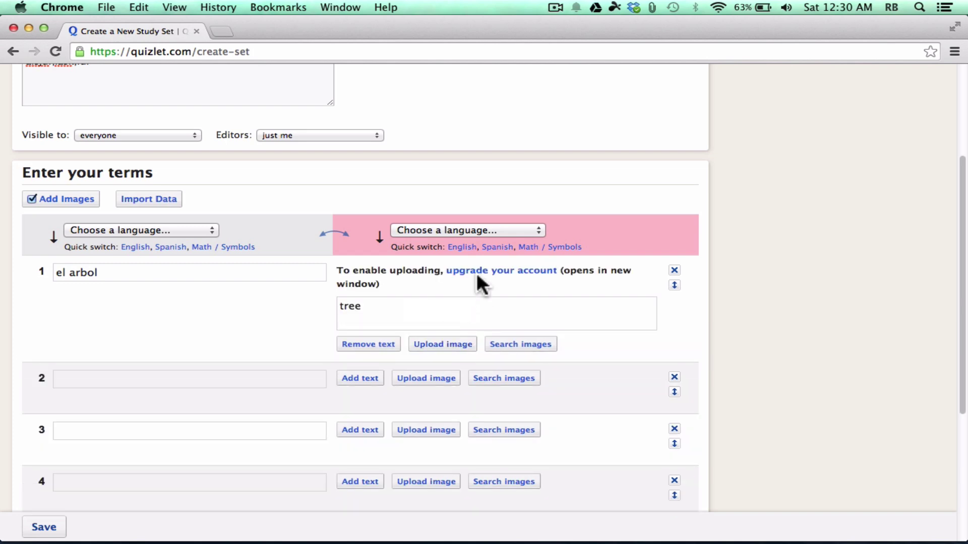
left_click(550, 275)
left_click(279, 31)
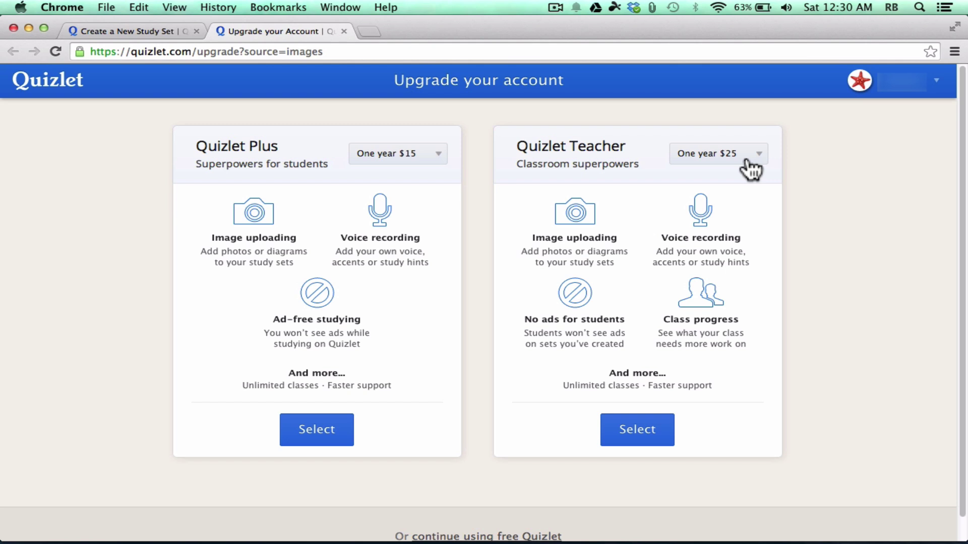
left_click(344, 31)
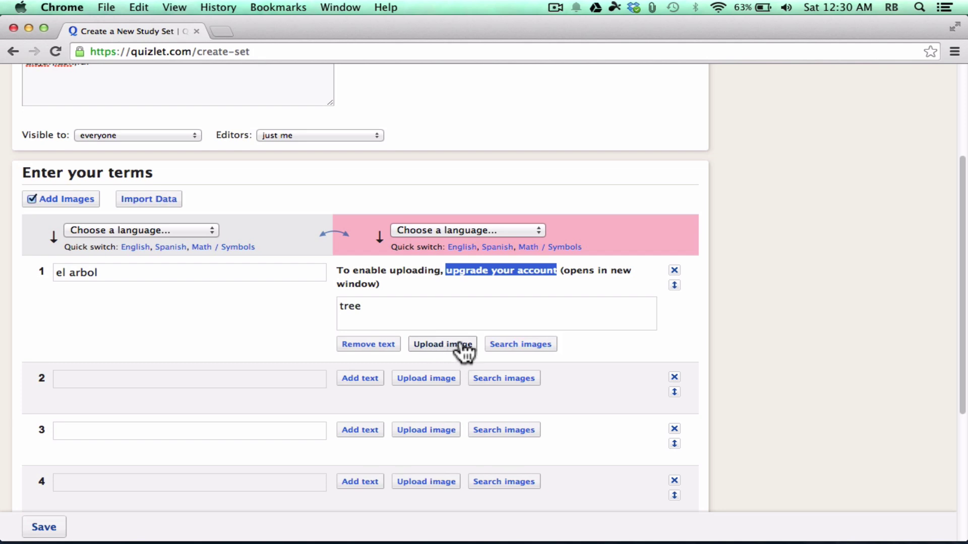
- Search images for 'tree' and attach a tree photo to the el arbol card's definition
left_click(539, 346)
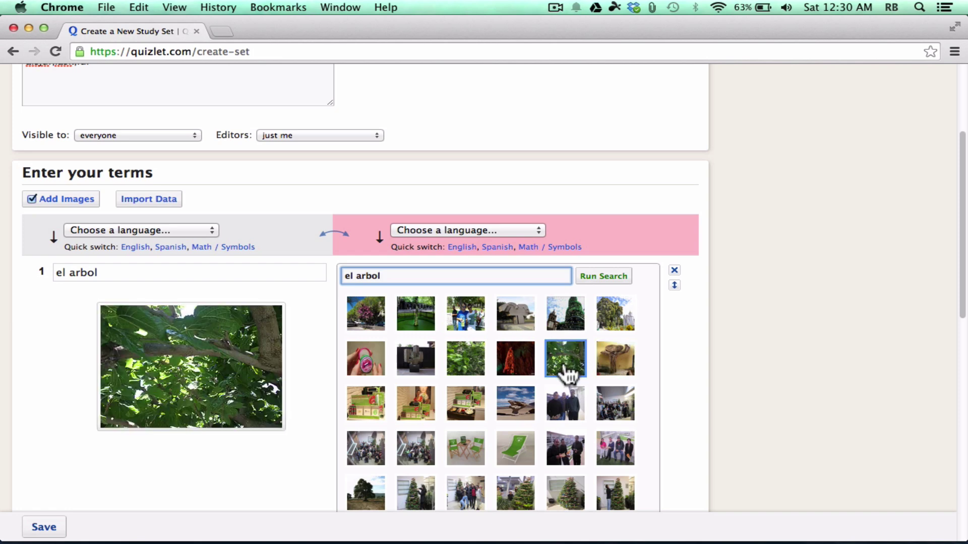
key("super+a")
type("tree")
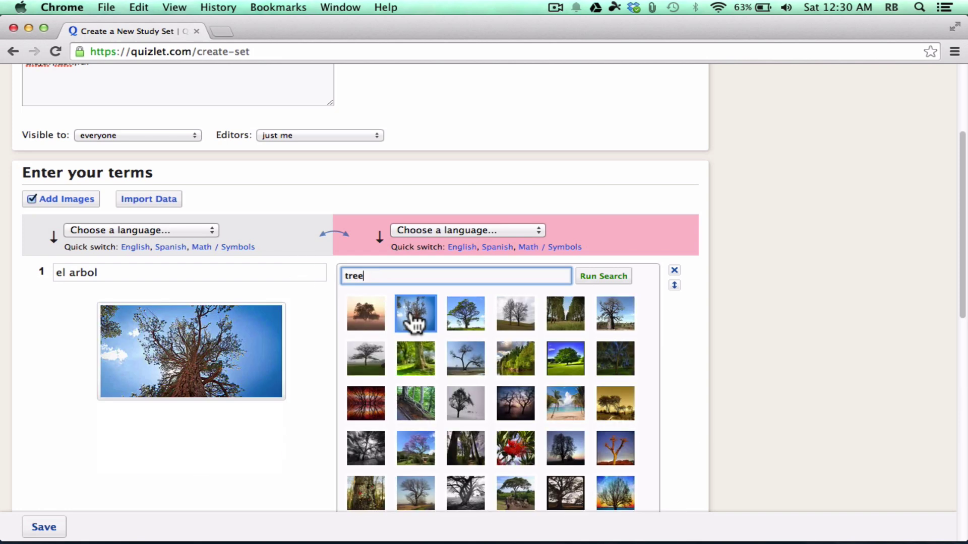
left_click(454, 315)
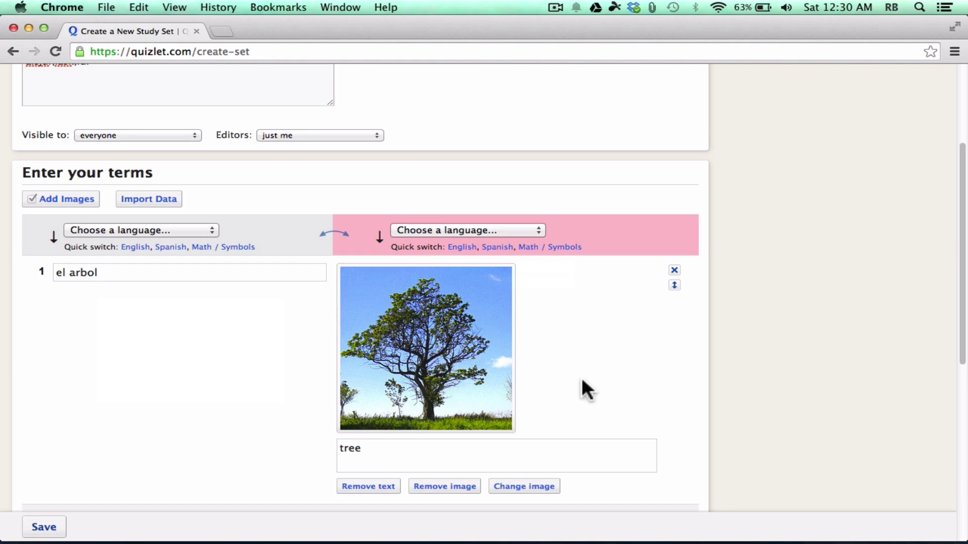
scroll(596, 388, "down", 6)
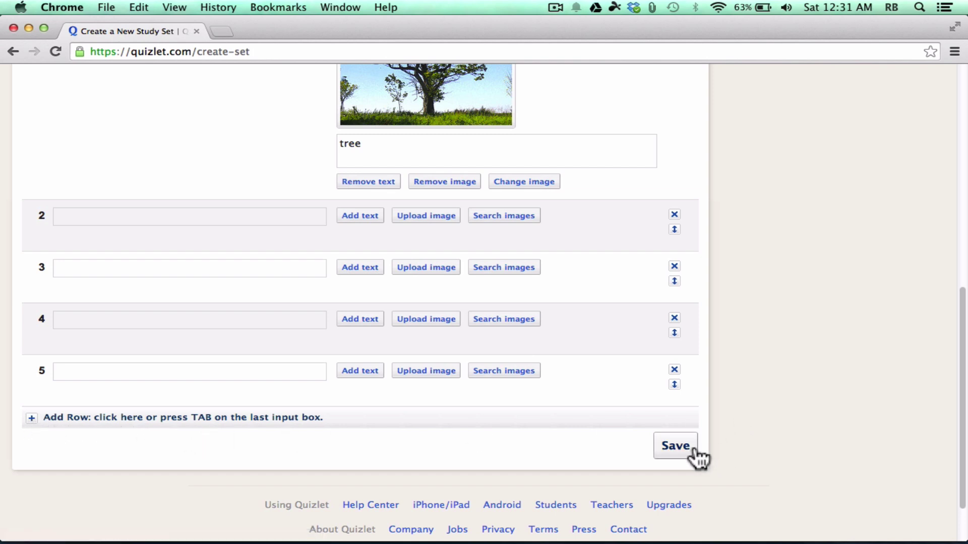
scroll(767, 359, "up", 10)
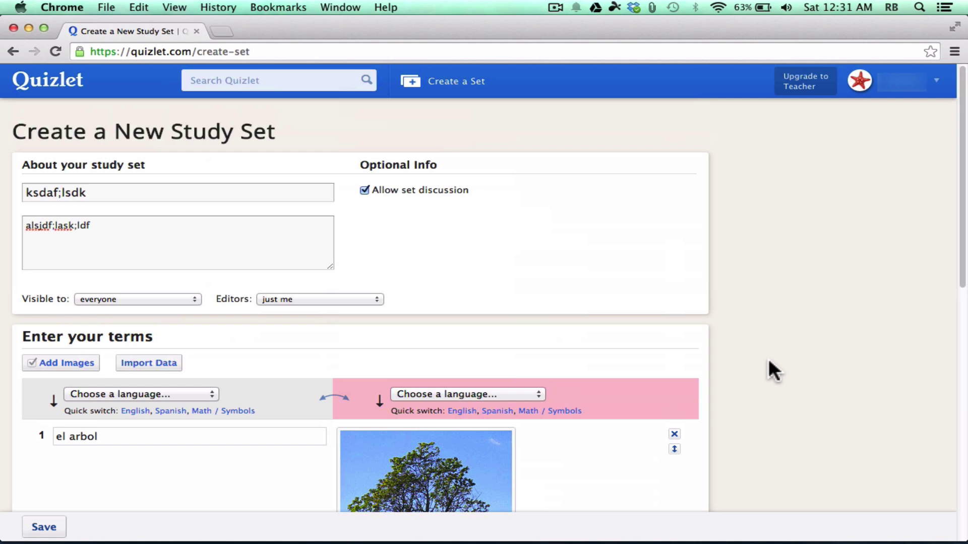
mouse_move(901, 86)
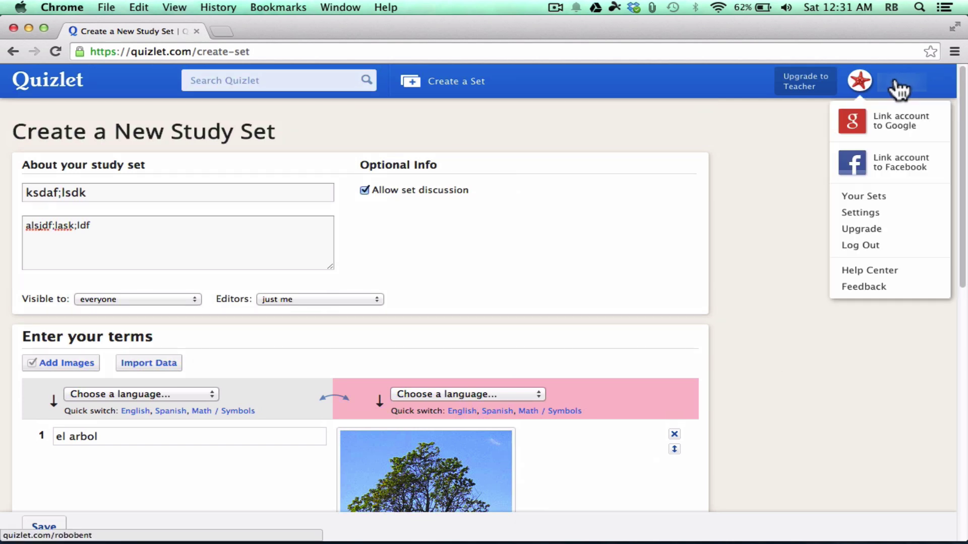
- Open the Los deportes set from Your Sets and copy its Flashcards embed code
left_click(873, 196)
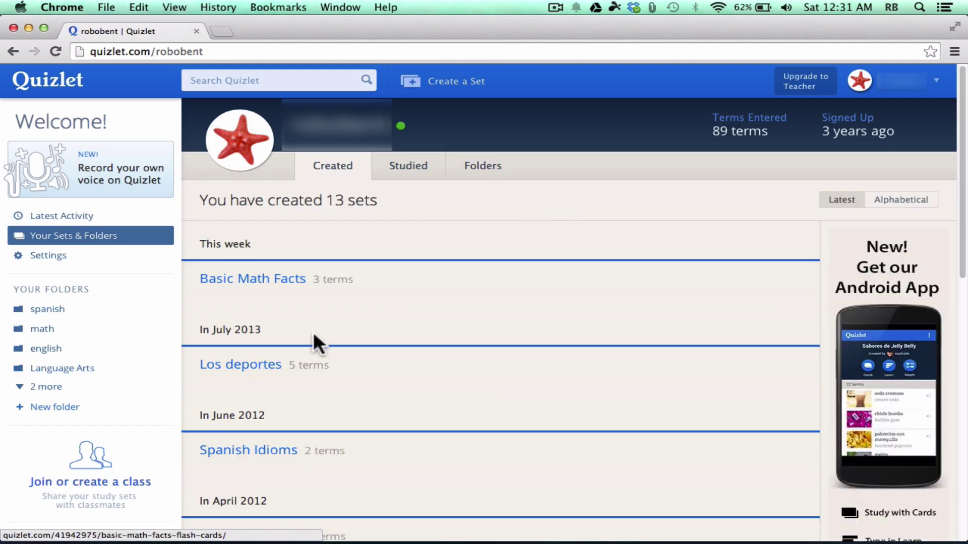
left_click(257, 374)
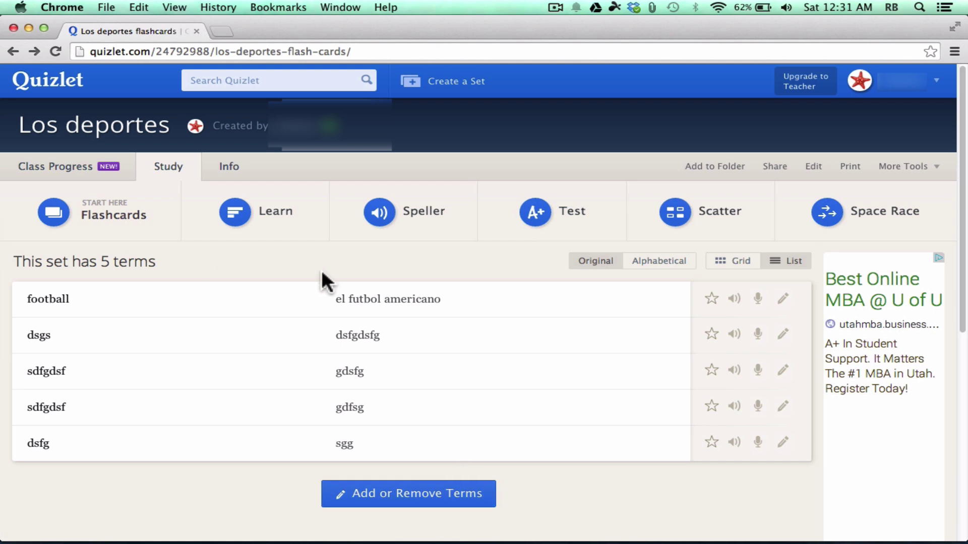
left_click(936, 168)
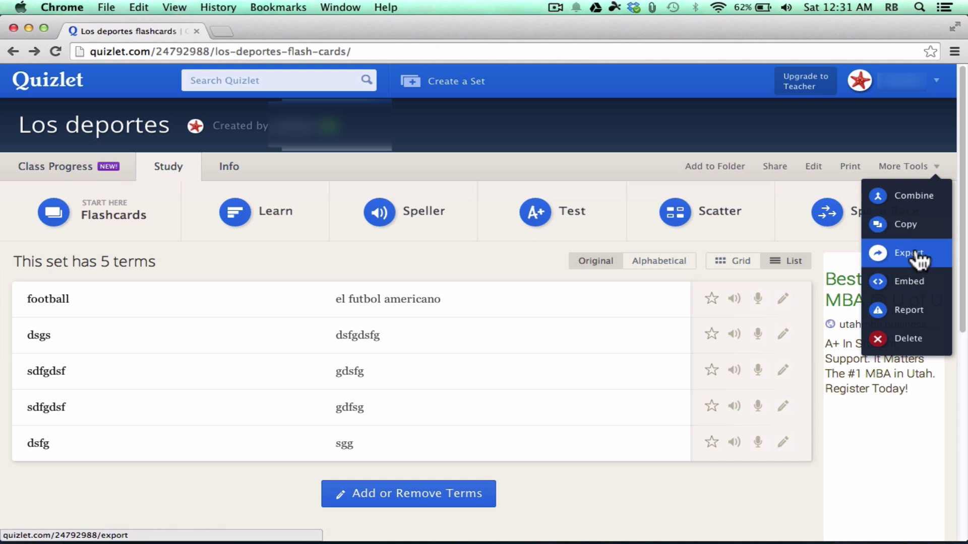
left_click(911, 285)
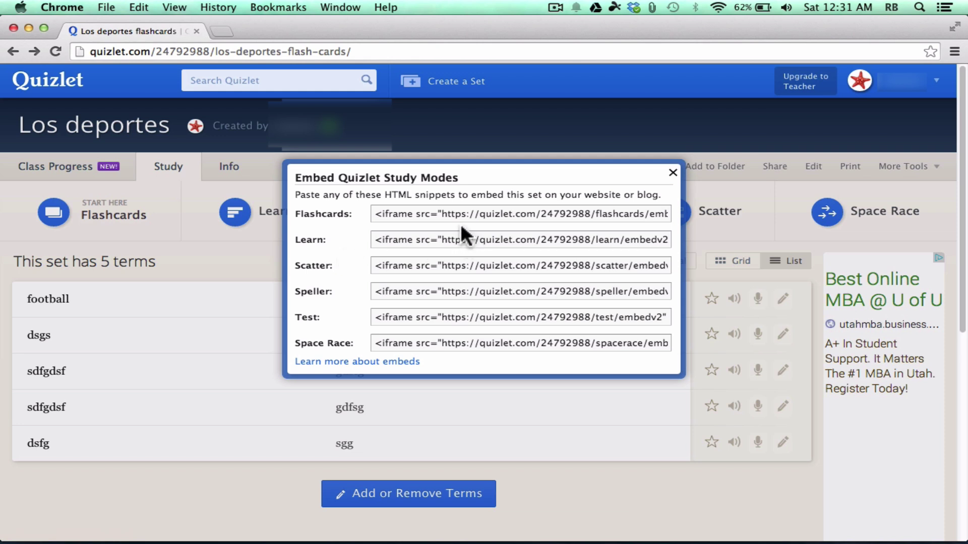
left_click(472, 213)
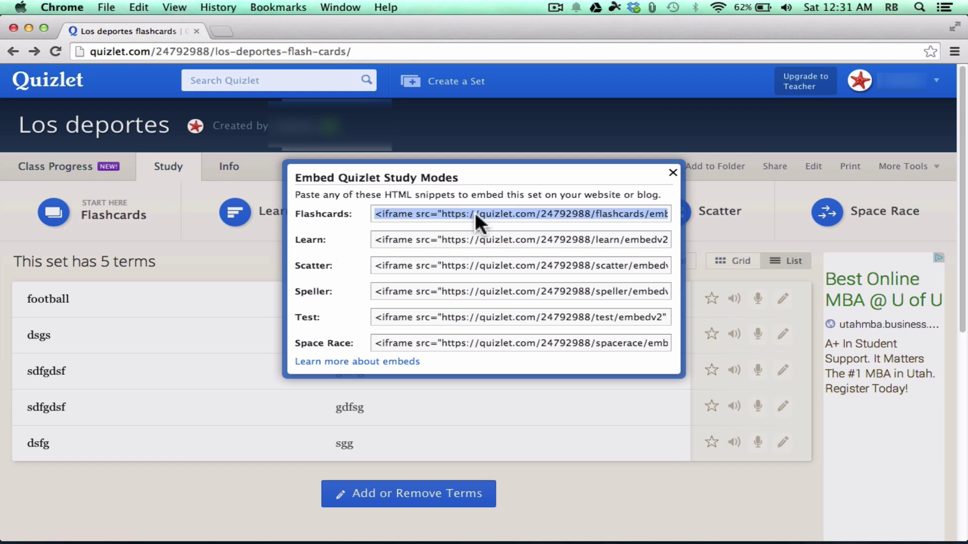
right_click(475, 213)
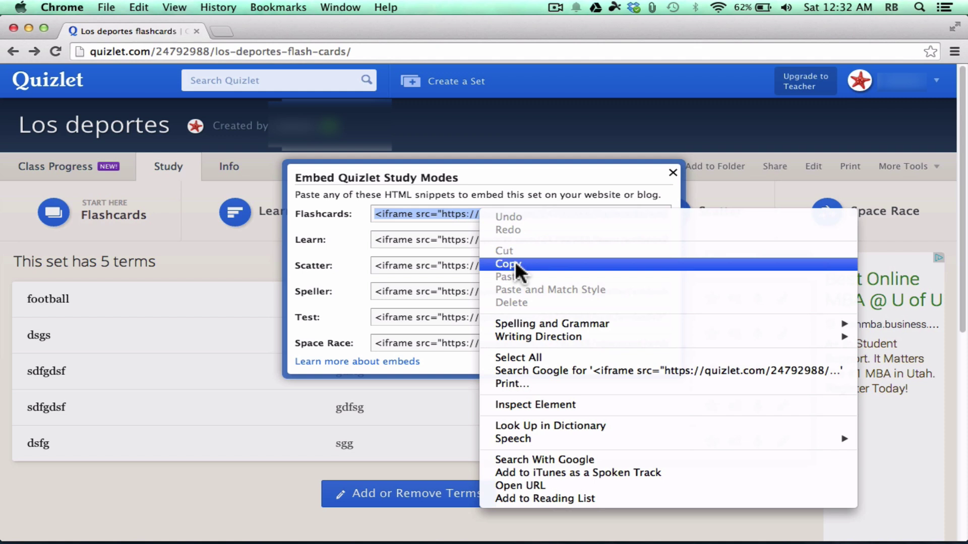
left_click(504, 170)
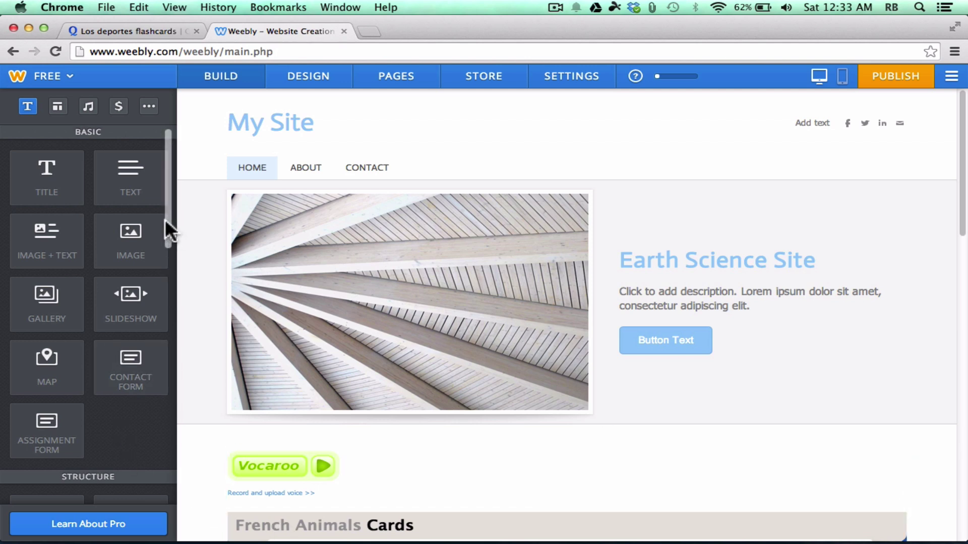
- Drag an Embed Code element onto the Weebly home page above the Vocaroo button
left_click_drag(167, 206, 177, 420)
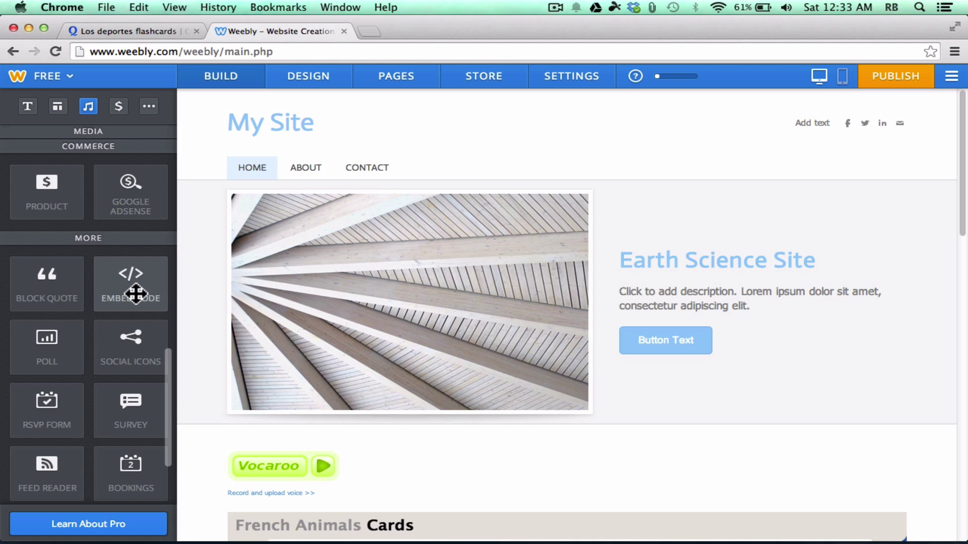
left_click_drag(135, 294, 317, 434)
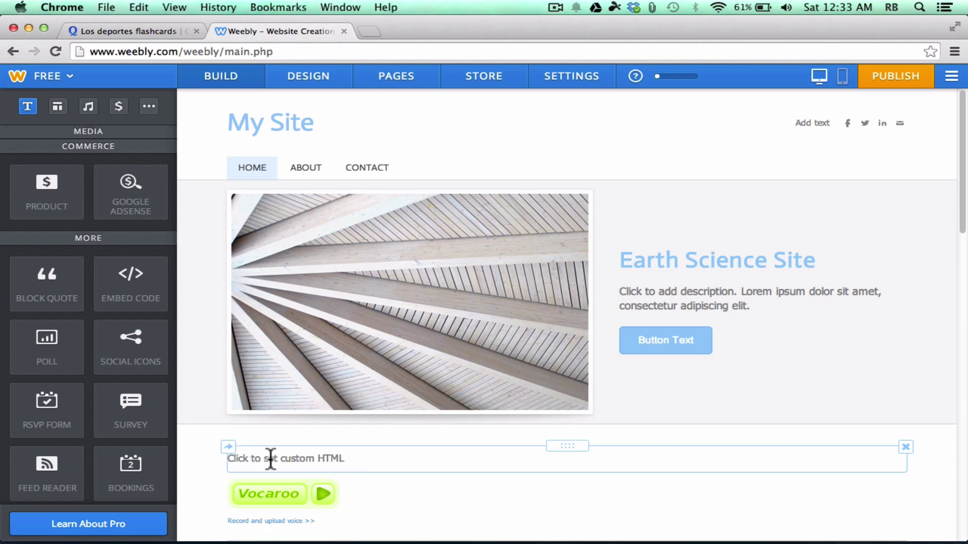
- Paste the Los deportes Flashcards embed code into the new custom HTML block
left_click(291, 456)
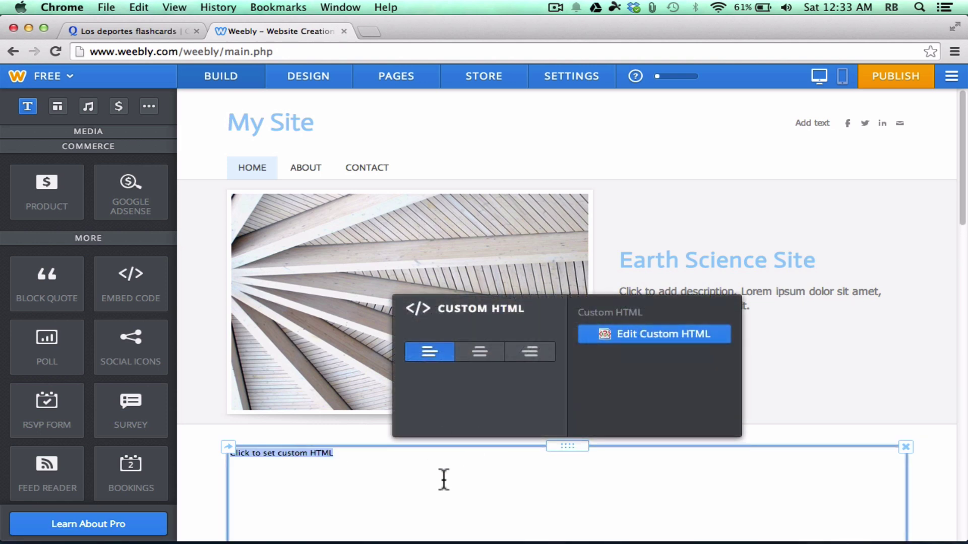
type("<iframe src=\"https://quizlet.com/24792988/flashcards/embedv2\" height=\"410\" width=\"100%\" style=\"border:0;\"></iframe>")
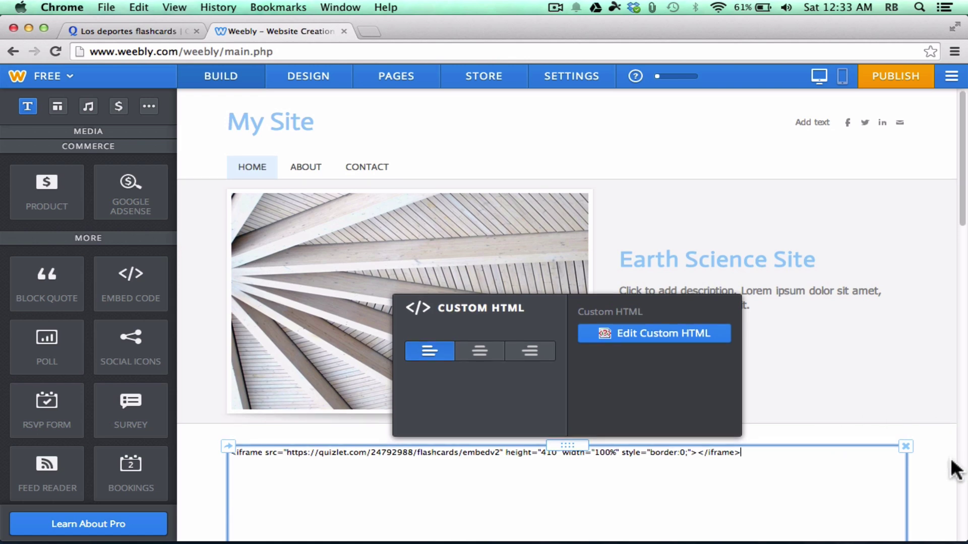
scroll(951, 466, "down", 5)
scroll(947, 453, "up", 5)
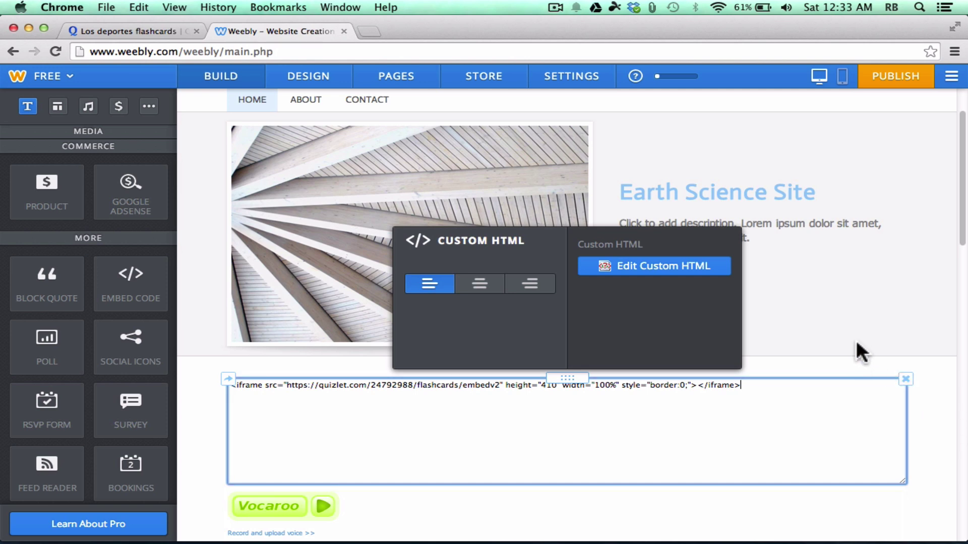
left_click(877, 336)
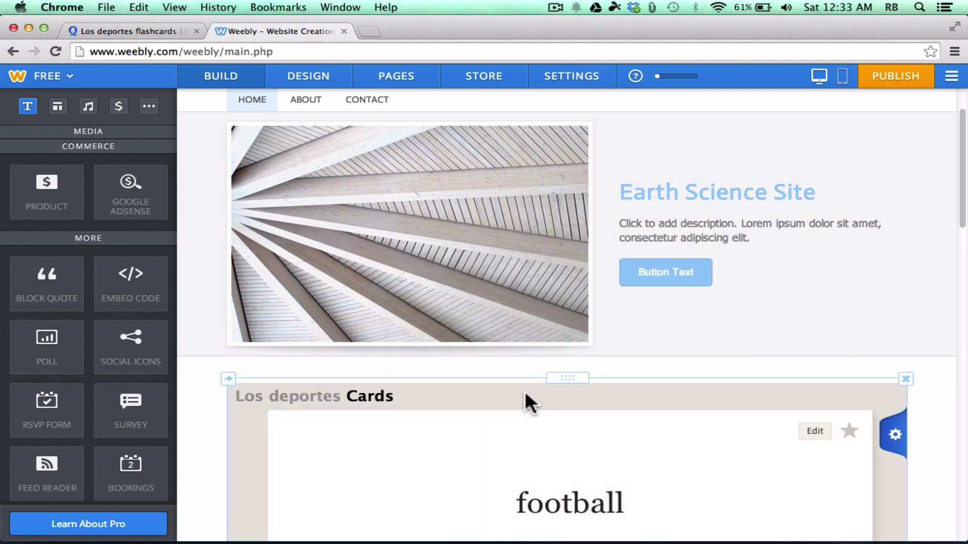
- Flip the football card in the embedded flashcards to show el futbol americano
scroll(524, 391, "down", 3)
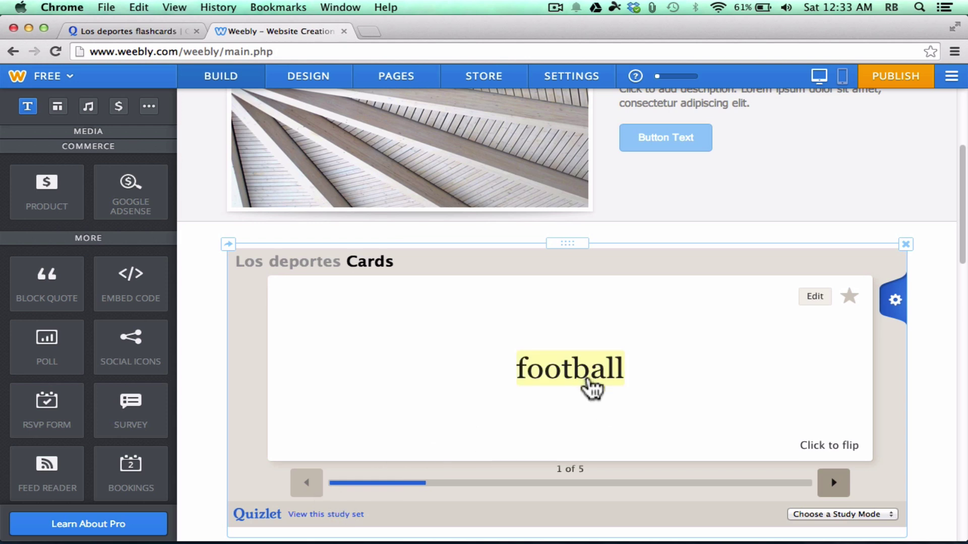
left_click(591, 388)
left_click(842, 447)
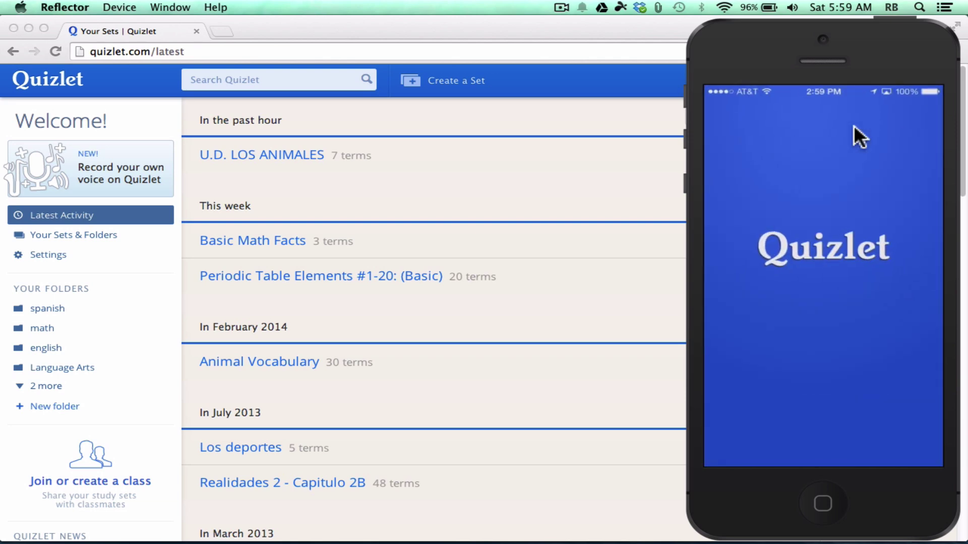
- Center the mirrored iPhone screen, try a throwaway card in Create Set, then open app search
left_click_drag(836, 157, 698, 158)
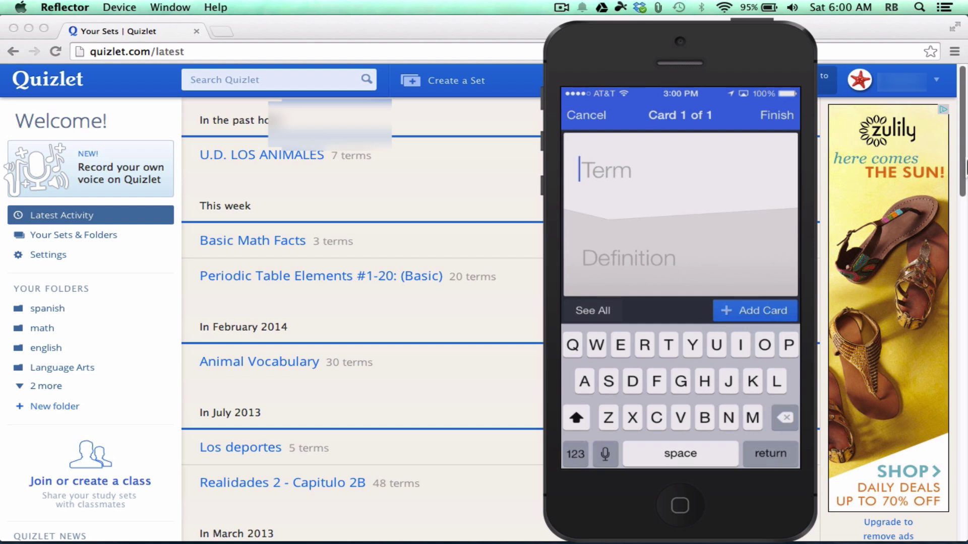
type("Xhkgfjbcbn")
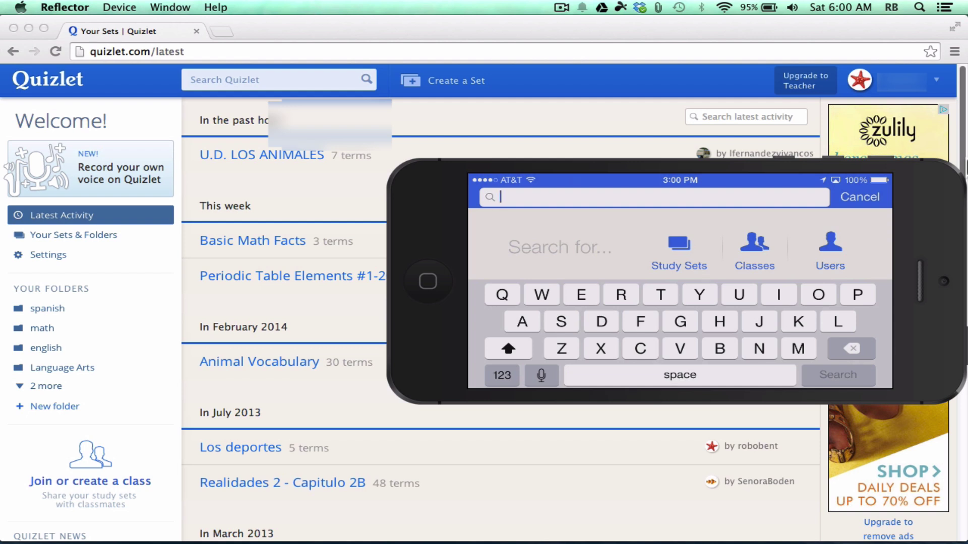
- Search 'Animales', open the 35-term set, and scroll its picture terms like oso, gato and cebra
type("An")
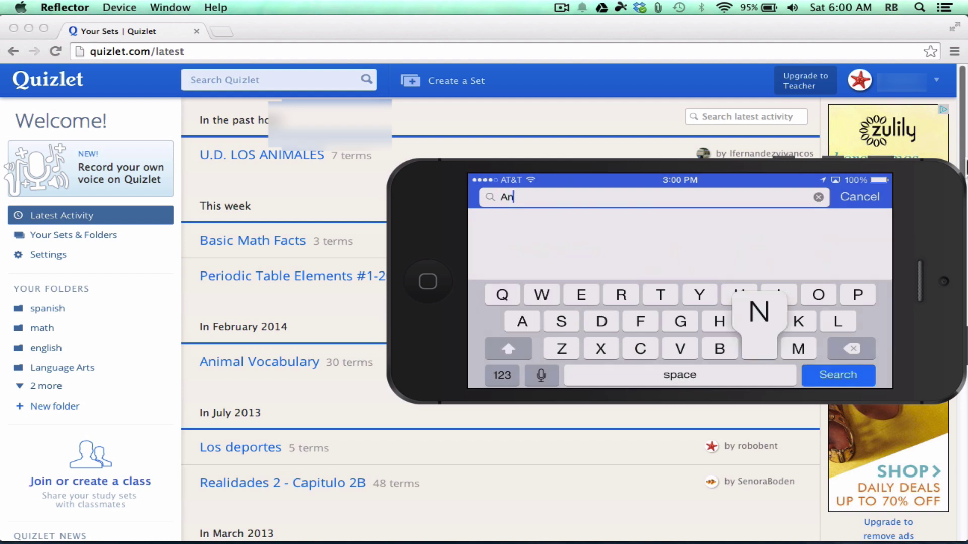
type("imales")
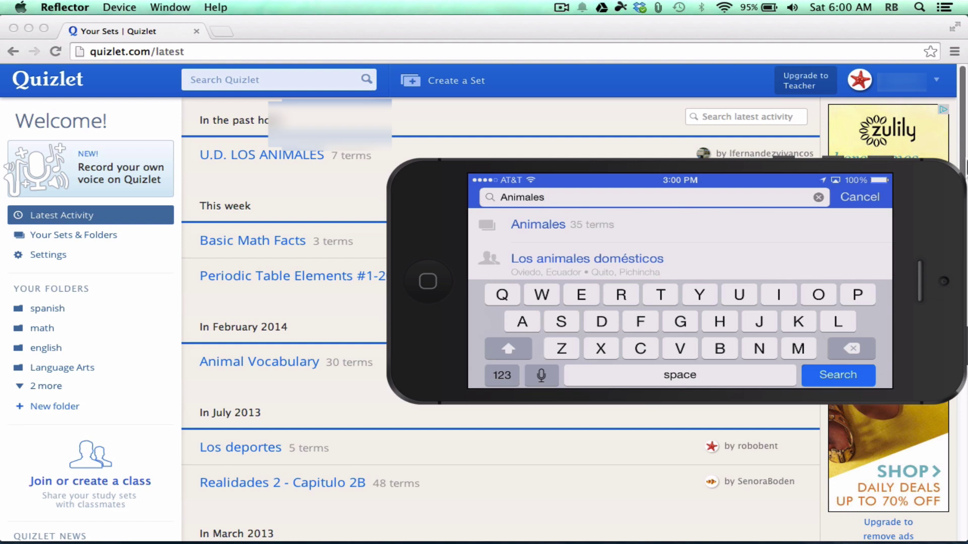
left_click(535, 223)
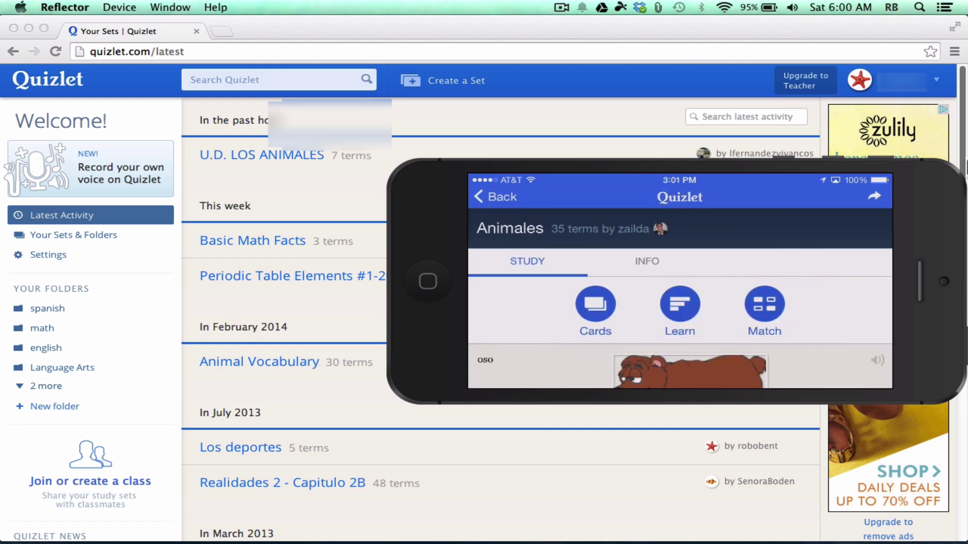
scroll(680, 332, "down", 2)
scroll(679, 333, "up", 2)
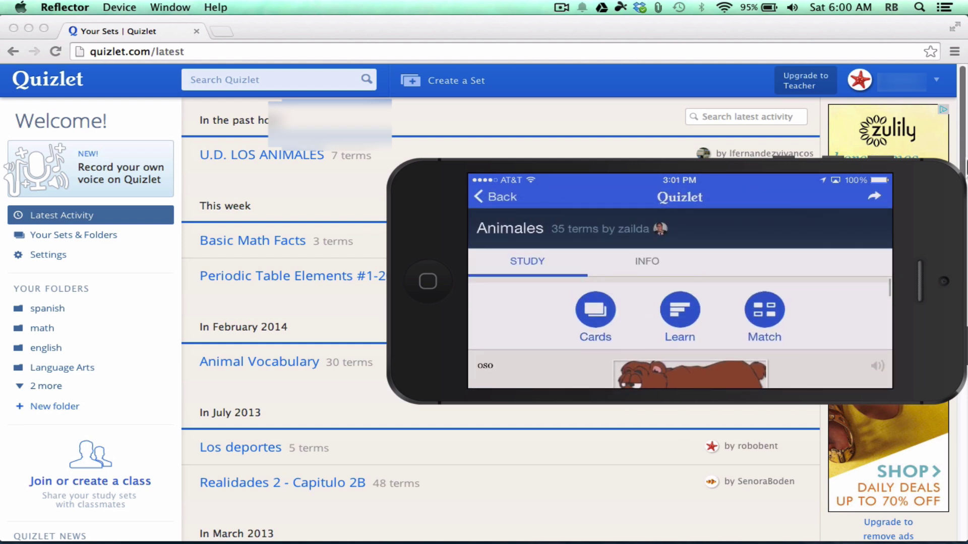
scroll(680, 332, "down", 4)
scroll(680, 333, "down", 6)
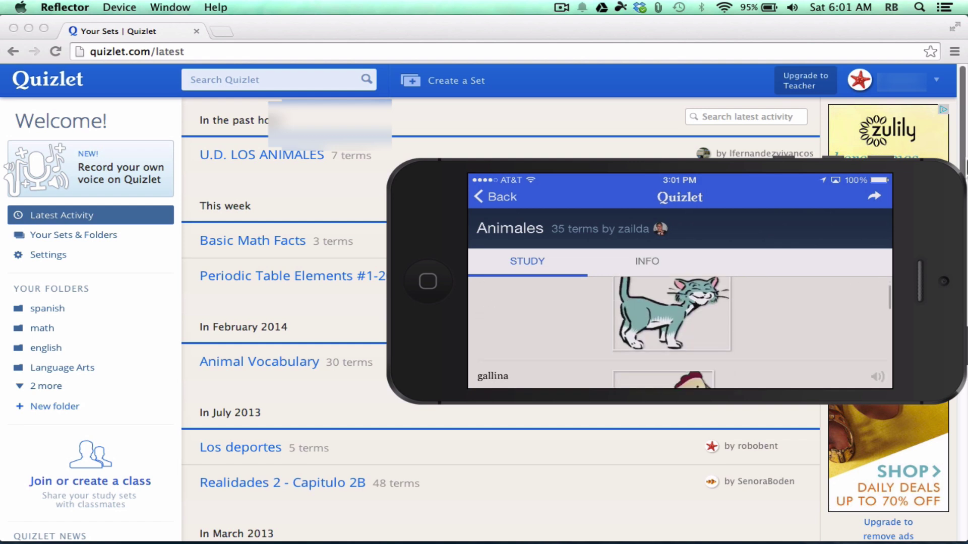
scroll(679, 332, "down", 8)
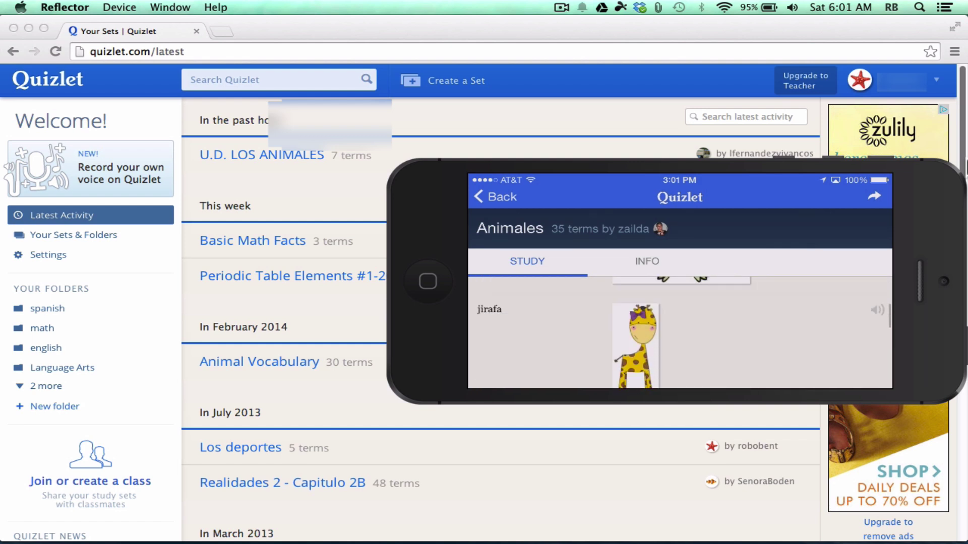
scroll(680, 333, "down", 8)
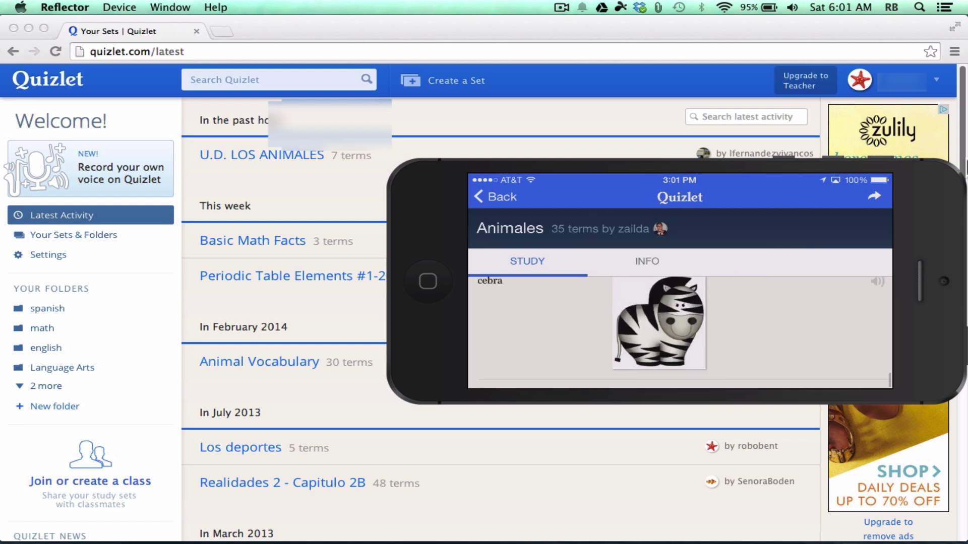
scroll(680, 333, "down", 8)
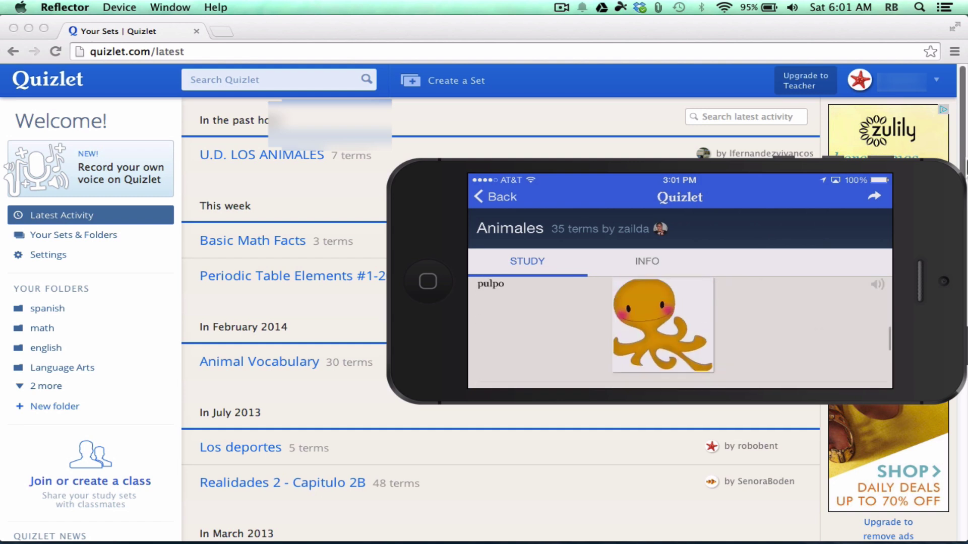
scroll(679, 332, "down", 8)
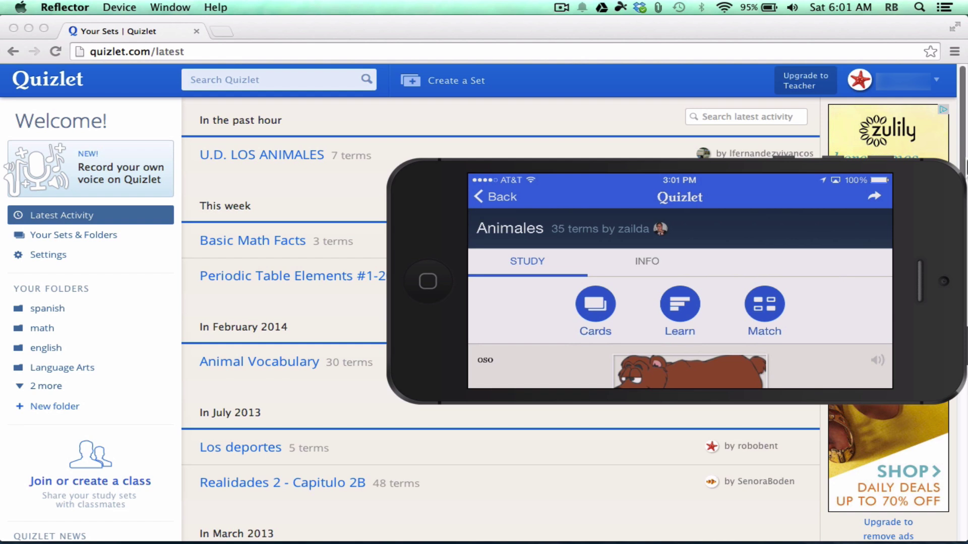
- Study Animales as flashcards, answer the turtle in Learn mode with 'la to', then return to latest activity
left_click(595, 304)
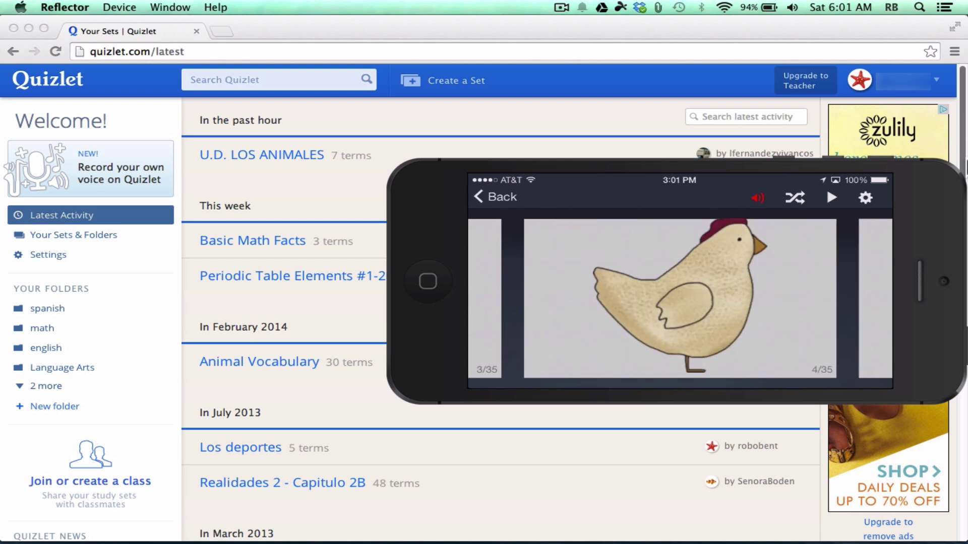
left_click(496, 197)
left_click(679, 305)
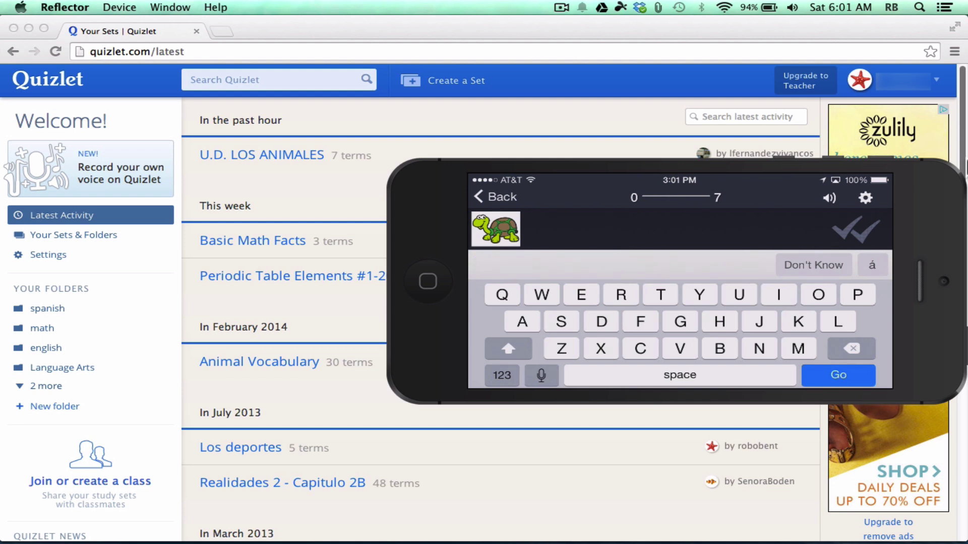
type("la to")
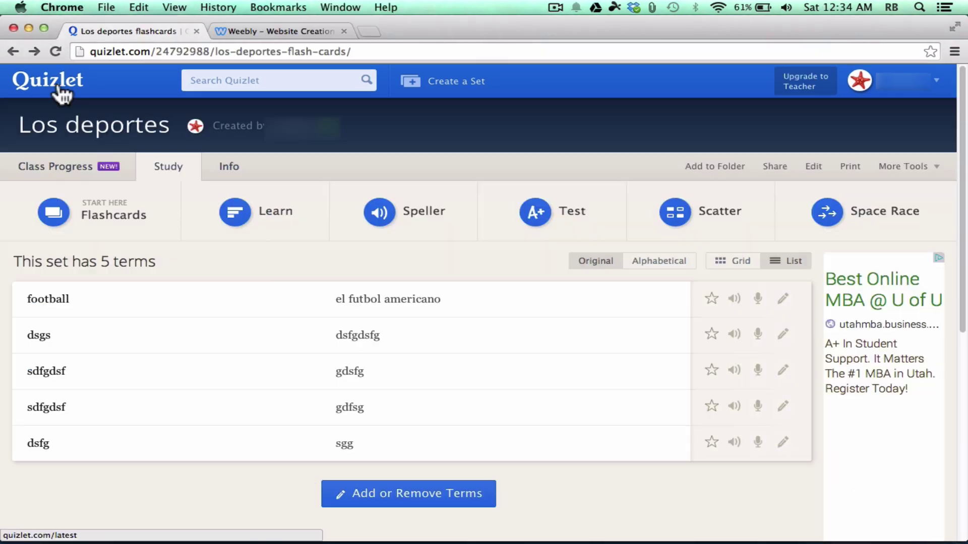
left_click(57, 90)
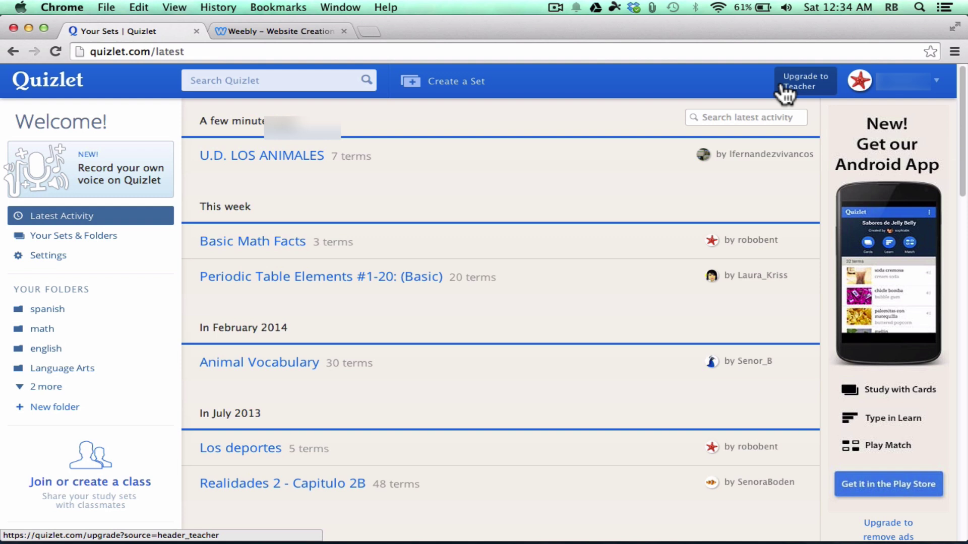
left_click(251, 80)
type("reali")
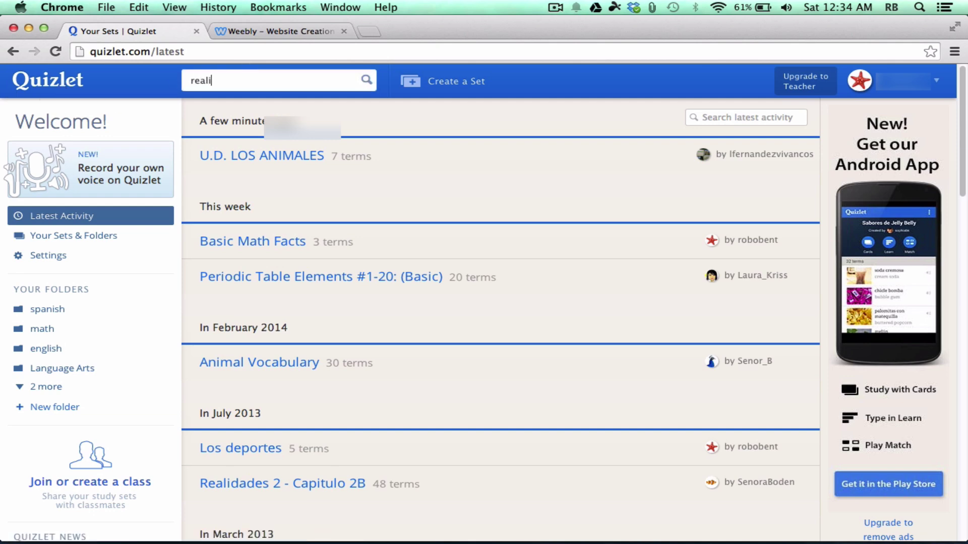
type("dades")
key("Return")
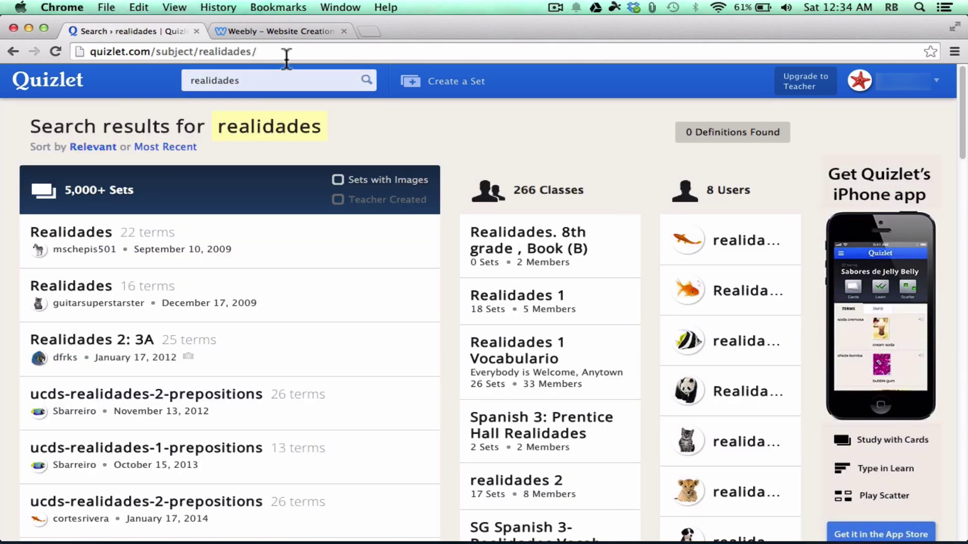
scroll(131, 353, "down", 2)
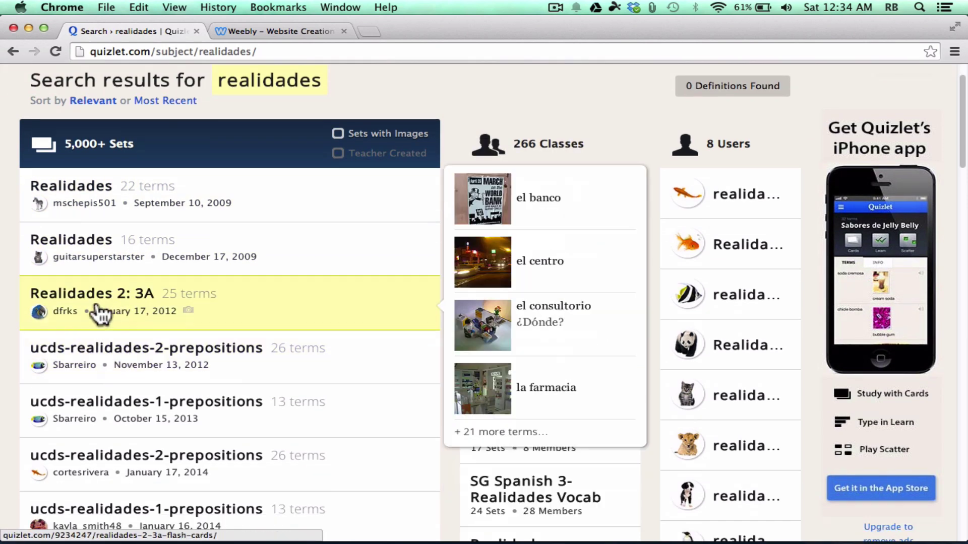
scroll(77, 307, "down", 5)
scroll(76, 310, "down", 4)
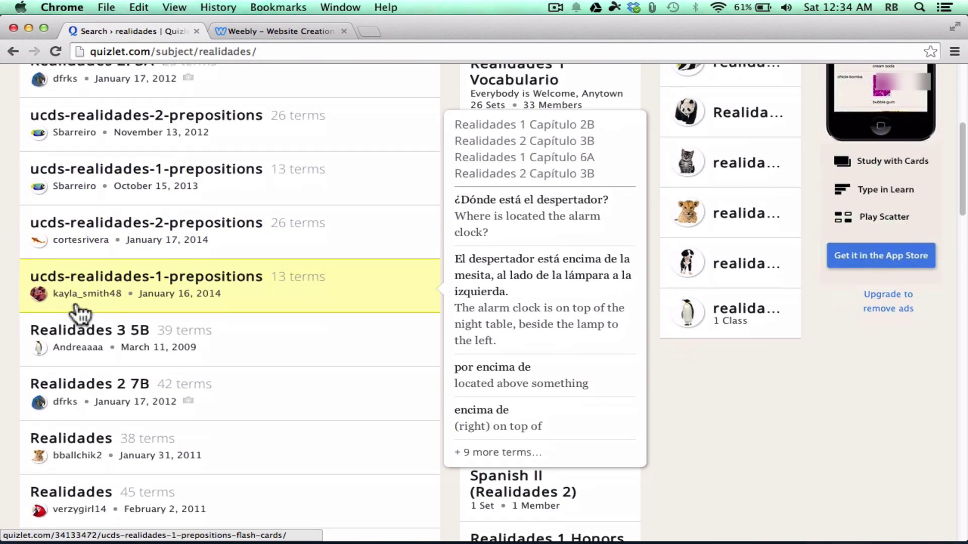
mouse_move(75, 327)
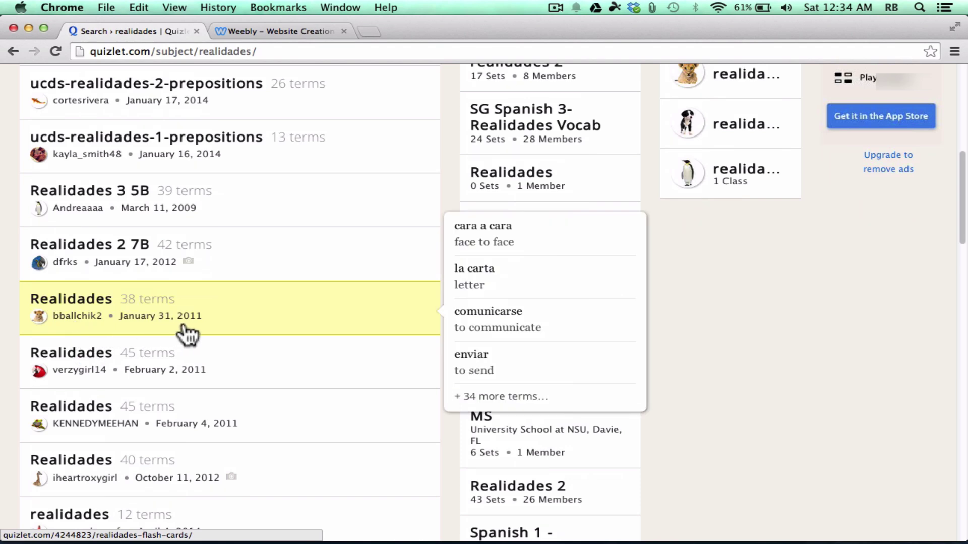
scroll(183, 325, "down", 9)
scroll(181, 322, "down", 12)
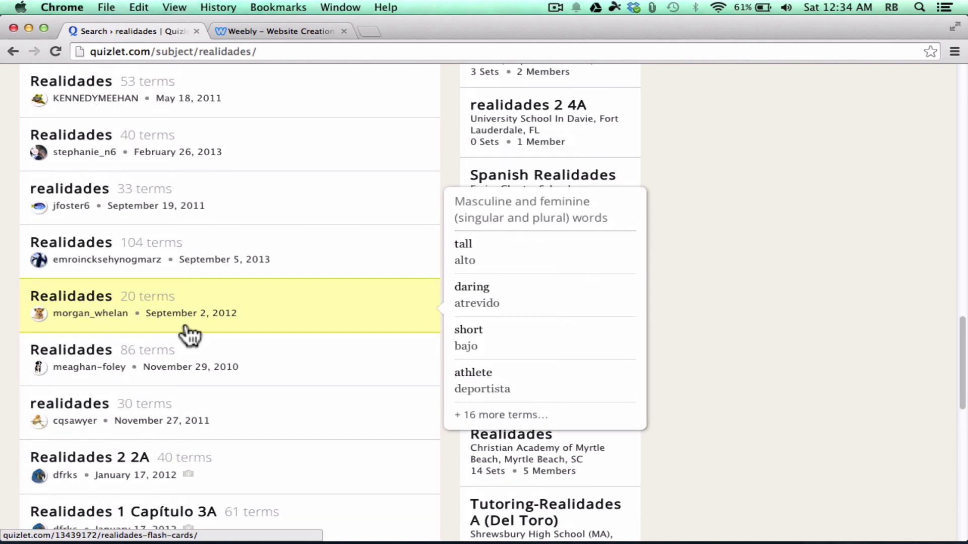
scroll(195, 324, "up", 20)
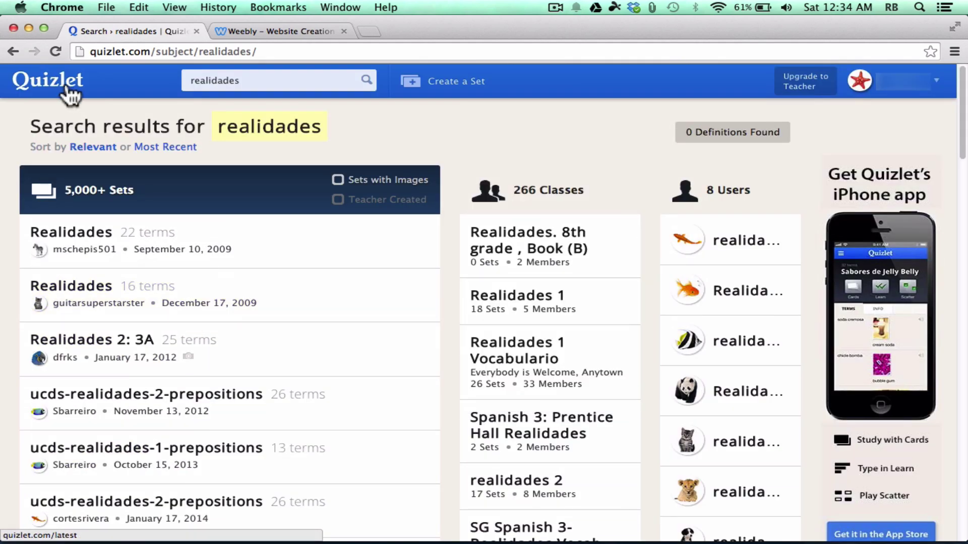
left_click(68, 91)
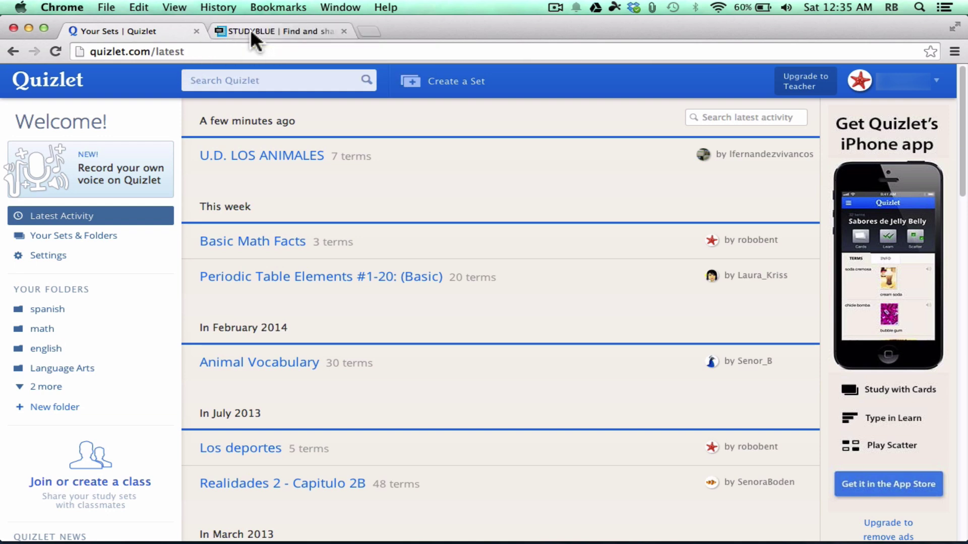
left_click(250, 30)
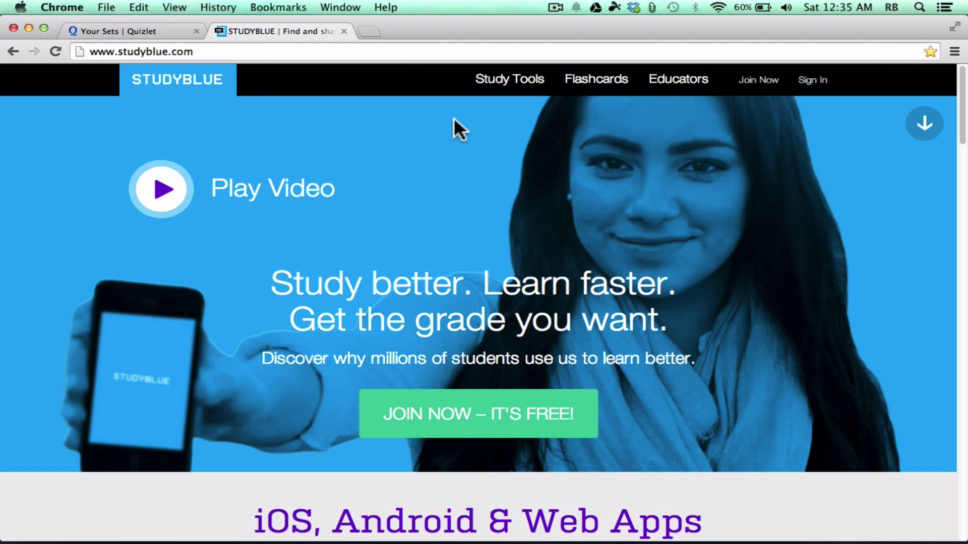
left_click(134, 29)
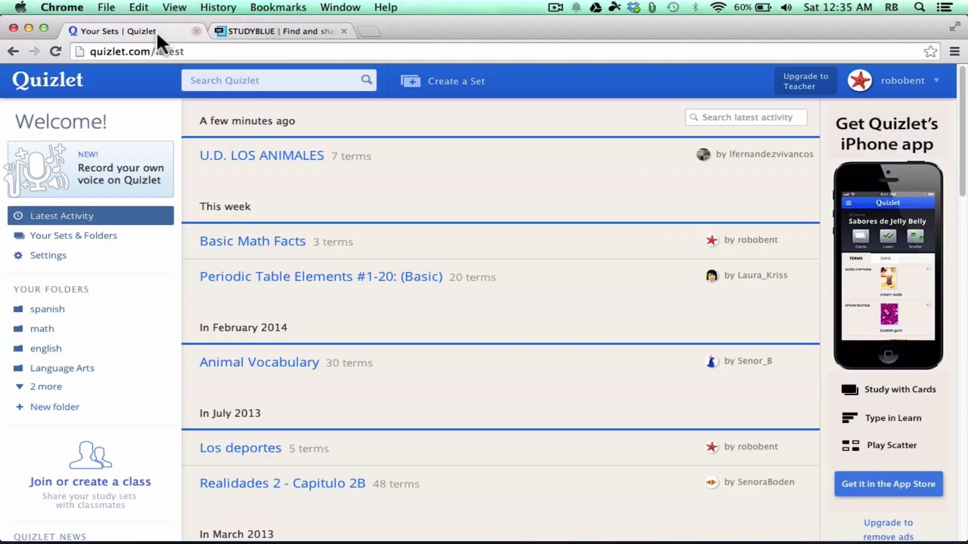
left_click(267, 30)
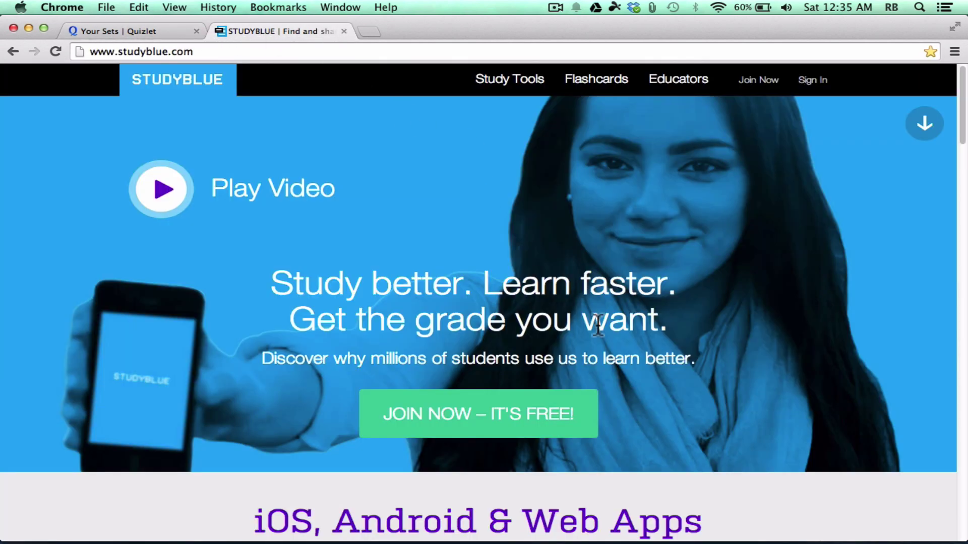